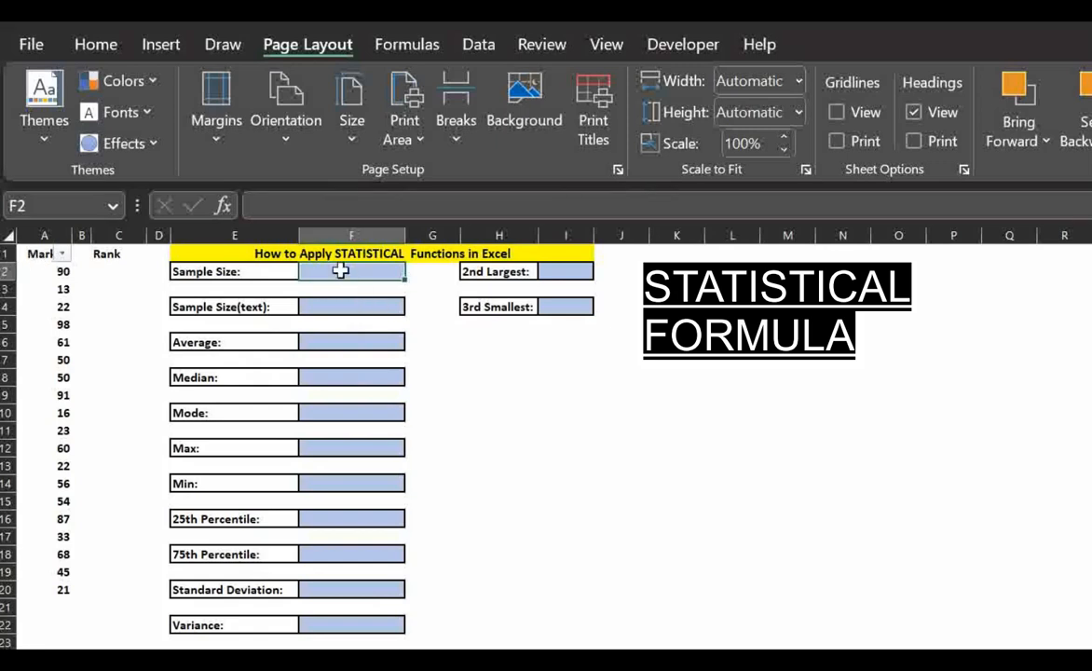
Step: Calculate the sample size in F2 with the COUNT function over the marks in A2:A20
{"action": "type", "text": "=coun"}
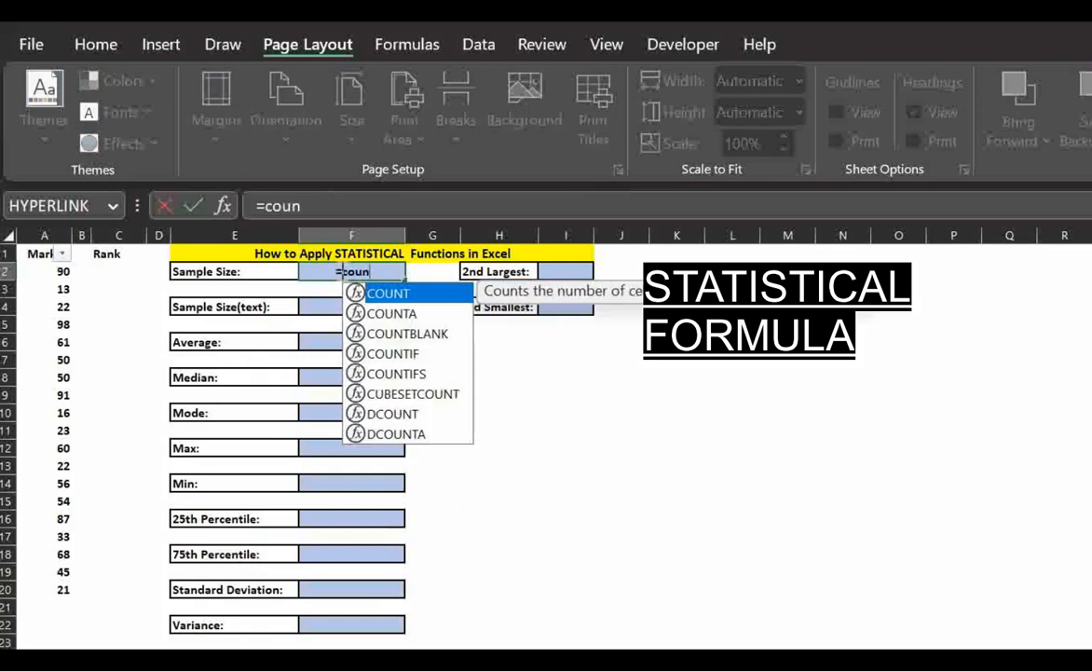
{"action": "key", "text": "Tab"}
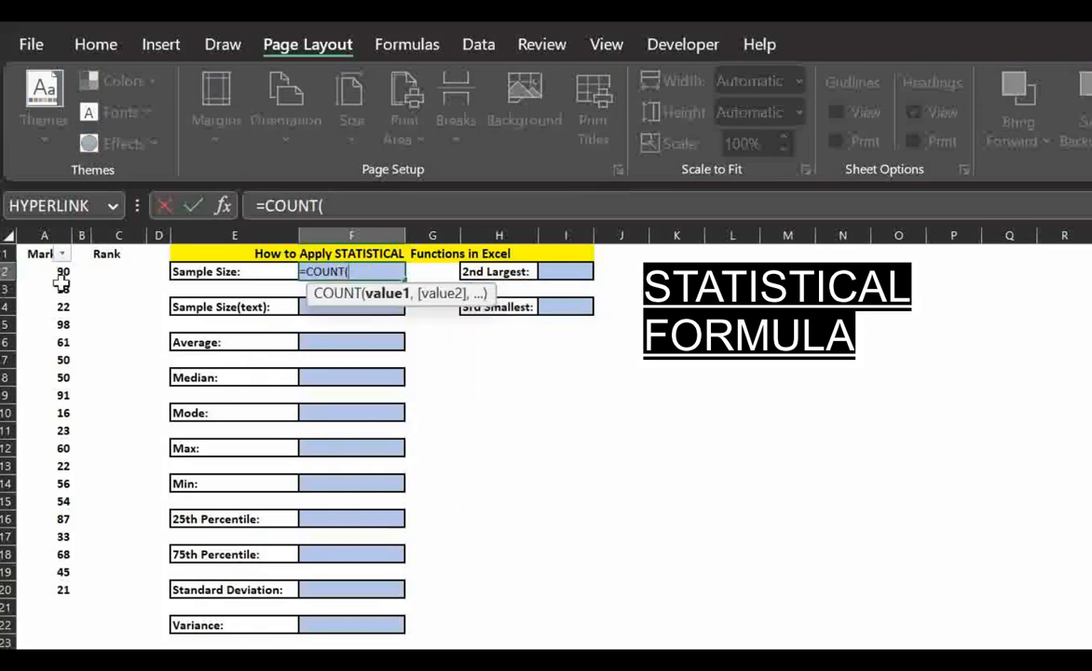
{"action": "left_click_drag", "start_coordinate": [37, 271], "coordinate": [54, 579]}
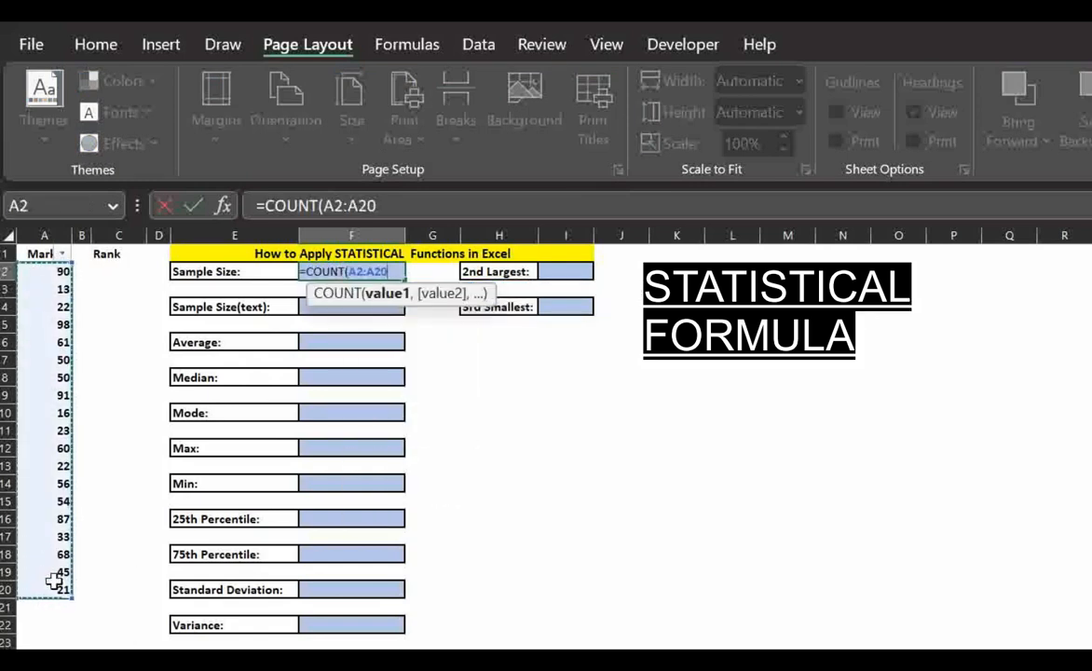
{"action": "key", "text": "Return"}
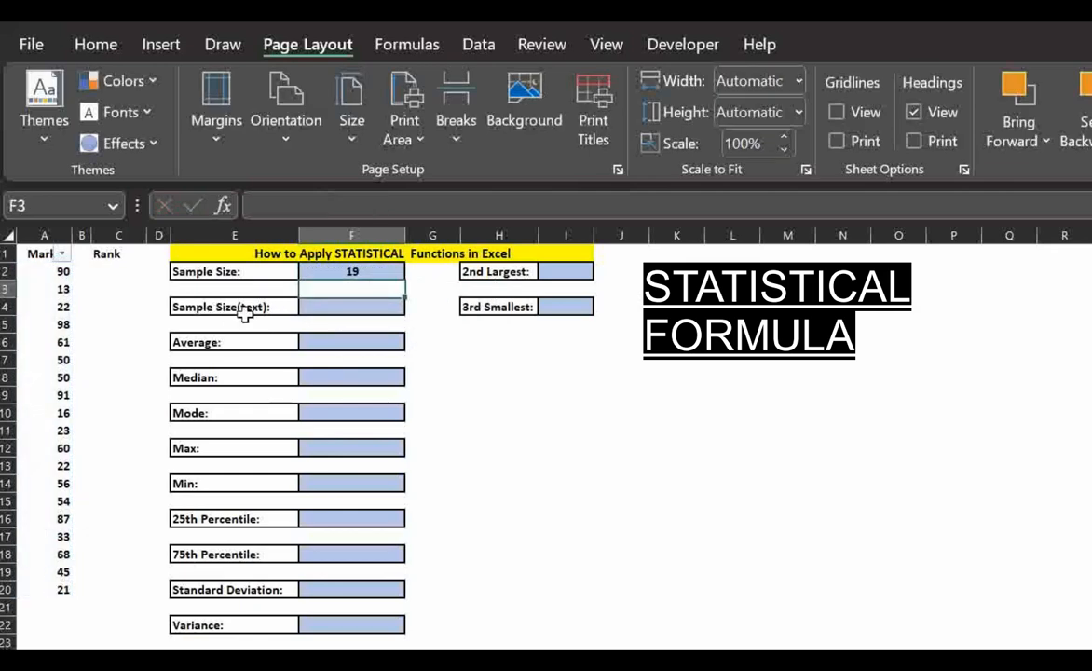
Step: Replace the mark in A8 with a person's first name as a text entry
{"action": "left_click", "coordinate": [49, 377]}
{"action": "type", "text": "Shekhar"}
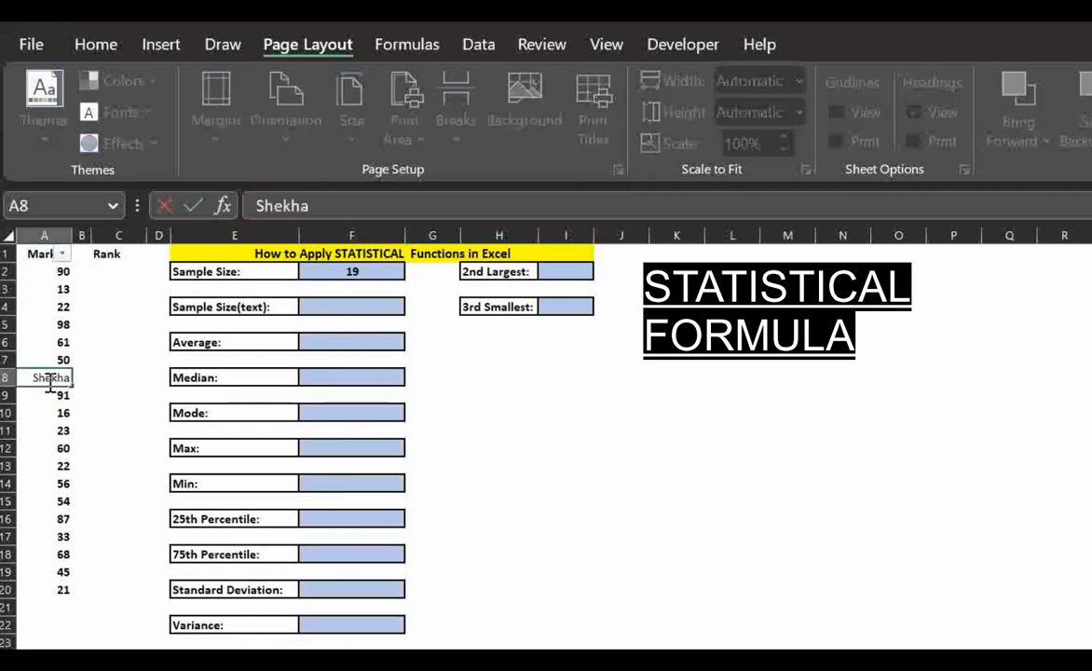
{"action": "key", "text": "Return"}
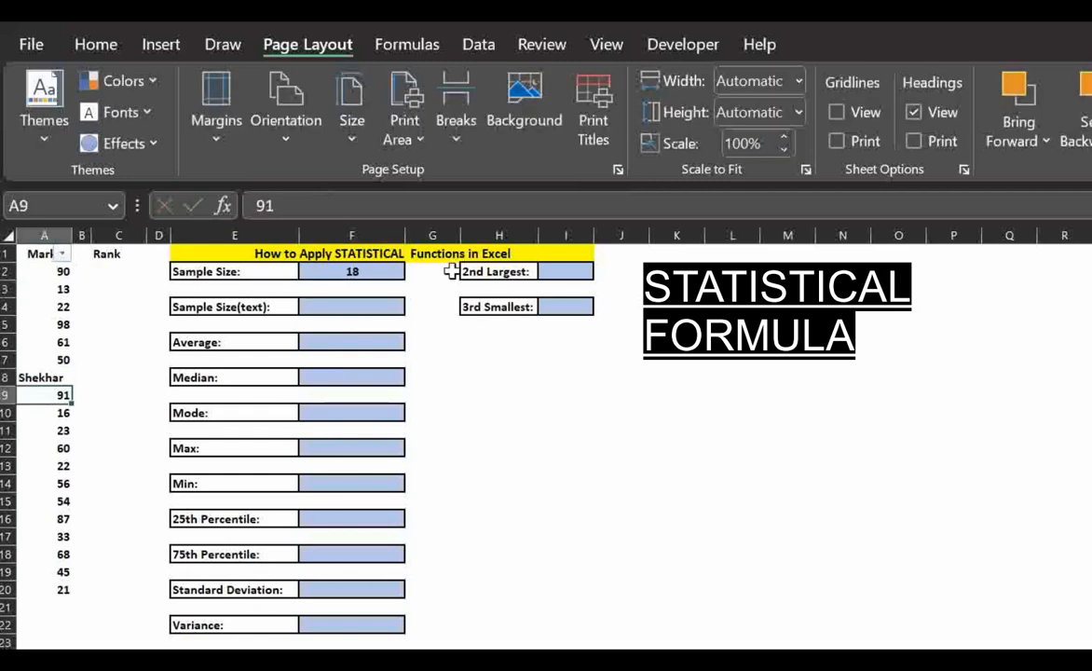
Step: Calculate the text-inclusive sample size in F4 with the COUNTA function over A2:A20
{"action": "left_click", "coordinate": [353, 312]}
{"action": "type", "text": "=coun"}
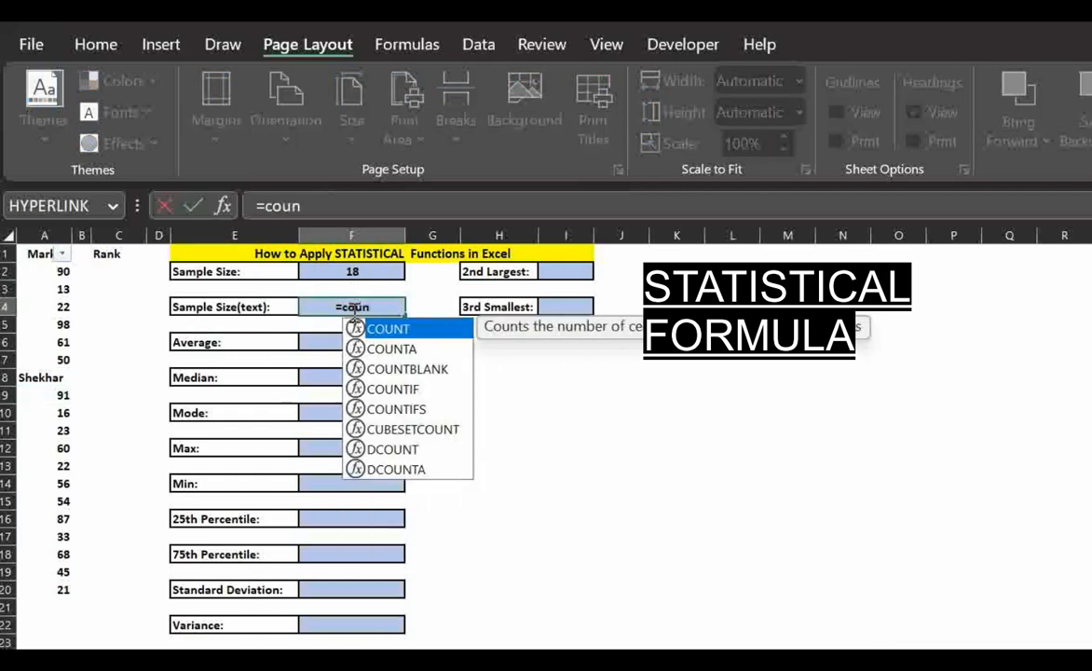
{"action": "key", "text": "Down"}
{"action": "key", "text": "Tab"}
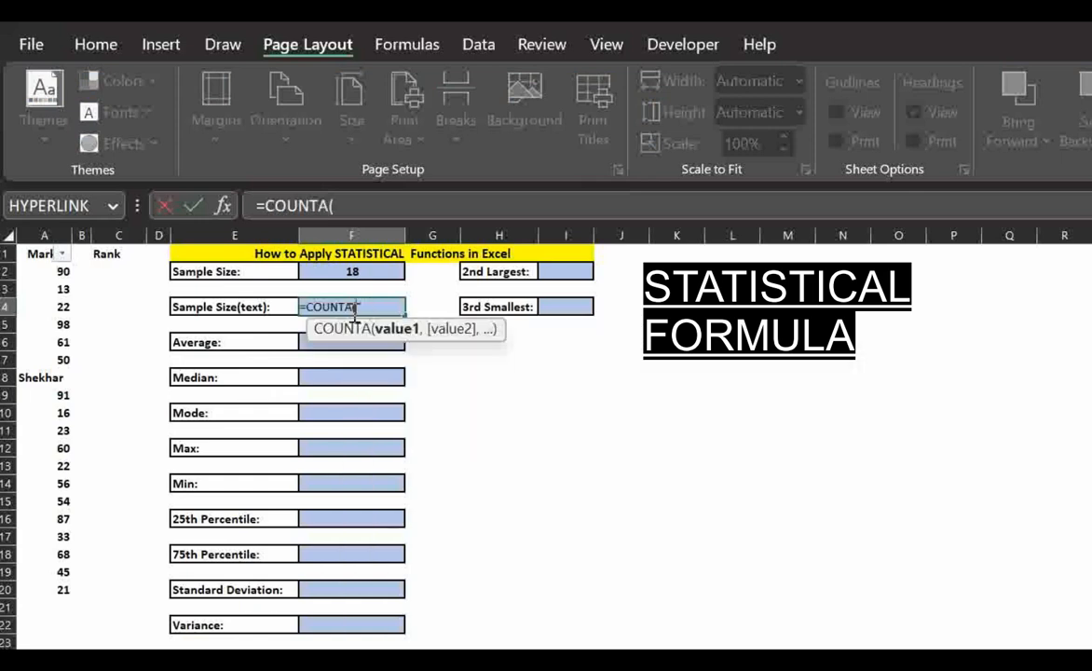
{"action": "left_click", "coordinate": [66, 272]}
{"action": "key", "text": "ctrl+shift+Down"}
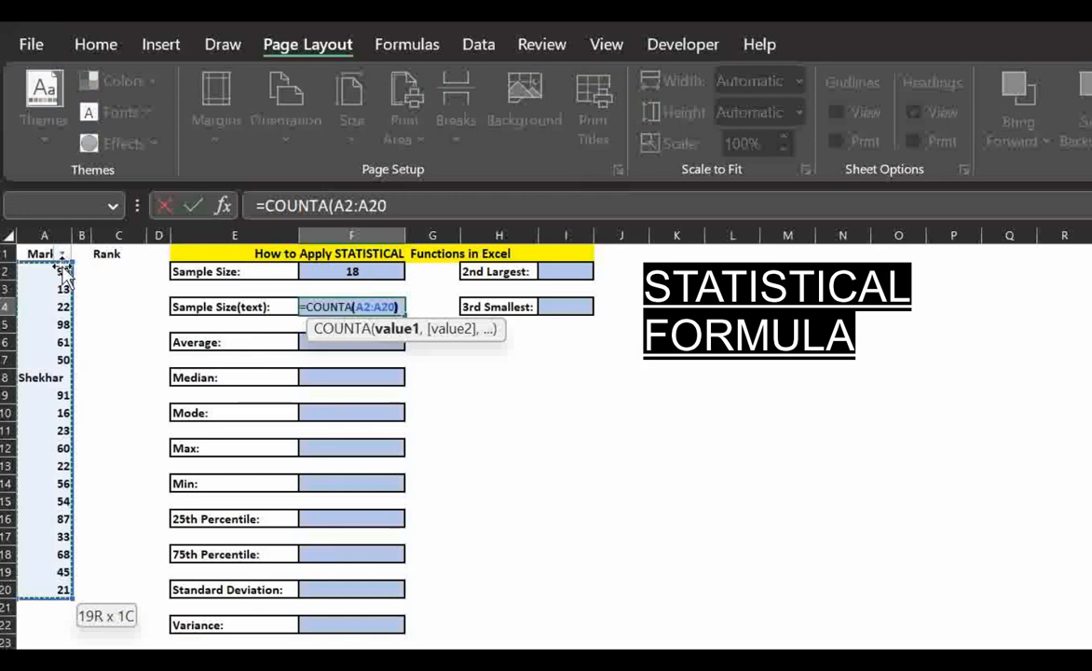
{"action": "type", "text": ")"}
{"action": "key", "text": "Return"}
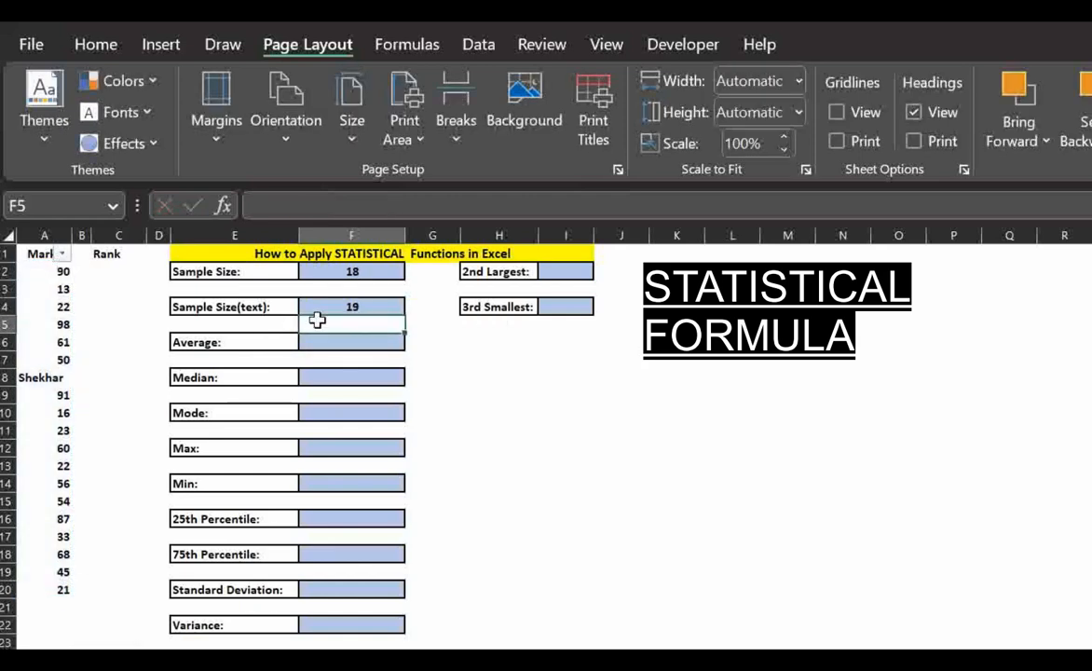
Step: Set the mark in A8 back to 50 in place of the text entry
{"action": "left_click", "coordinate": [50, 377]}
{"action": "type", "text": "50"}
{"action": "key", "text": "Return"}
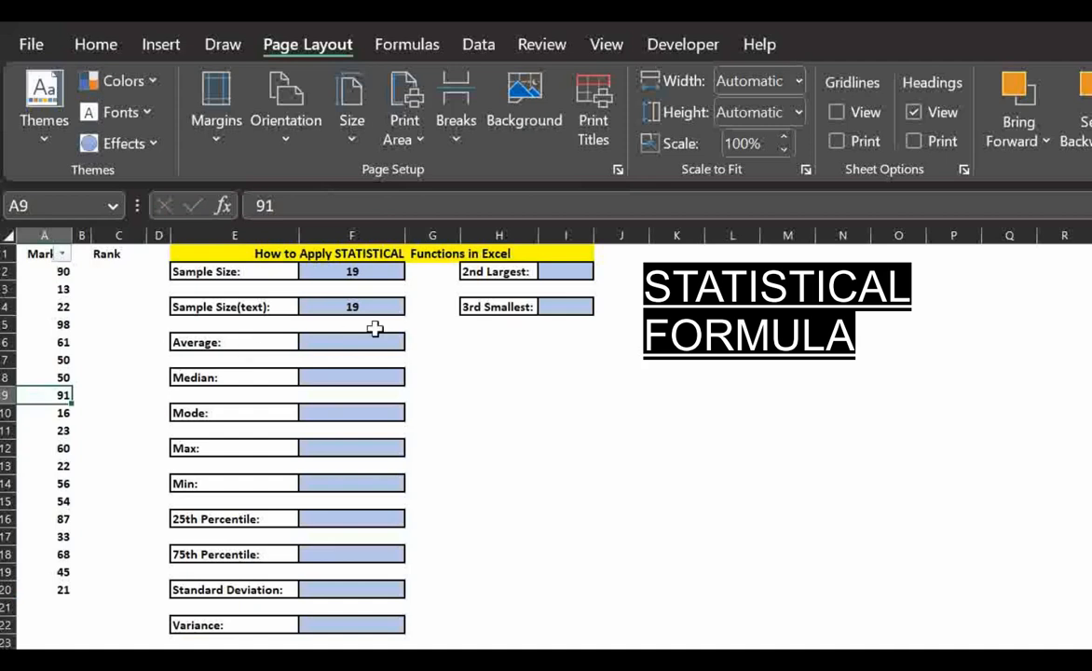
Step: Calculate the average mark in F6 with the AVERAGE function over A2:A20
{"action": "left_click", "coordinate": [339, 341]}
{"action": "type", "text": "=Ave"}
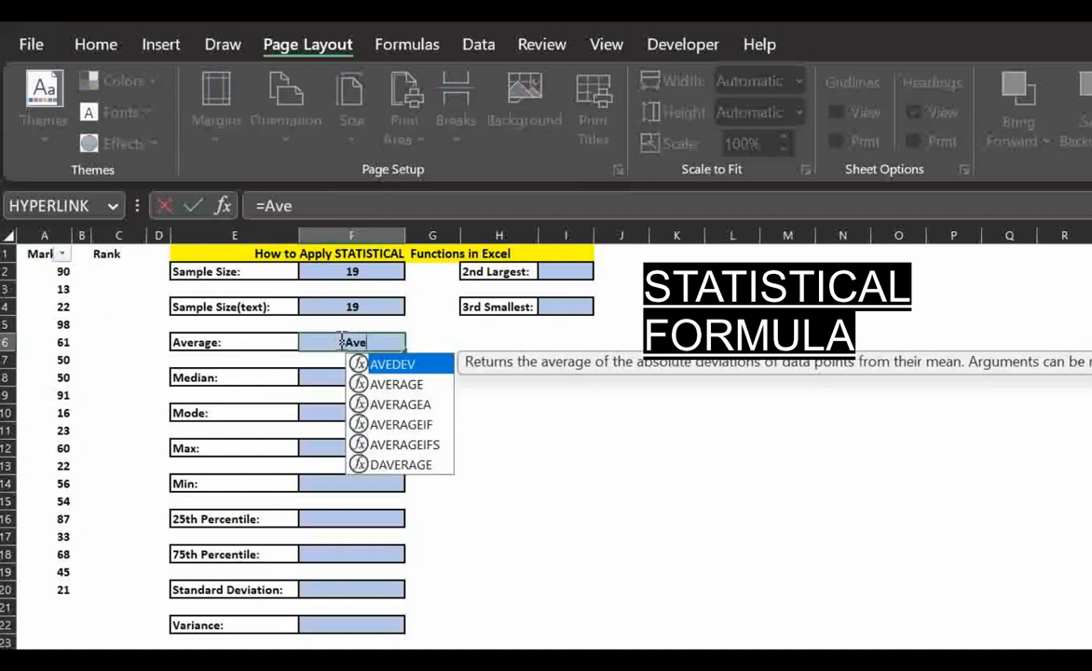
{"action": "key", "text": "Down"}
{"action": "key", "text": "Tab"}
{"action": "left_click", "coordinate": [45, 270]}
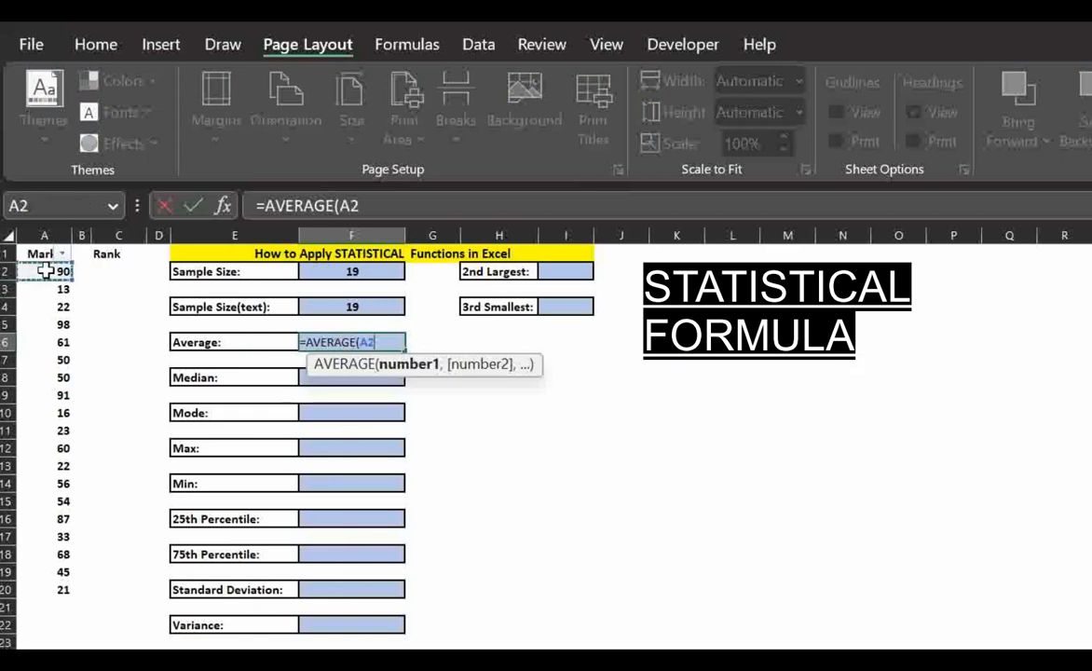
{"action": "key", "text": "ctrl+shift+Down"}
{"action": "type", "text": ")"}
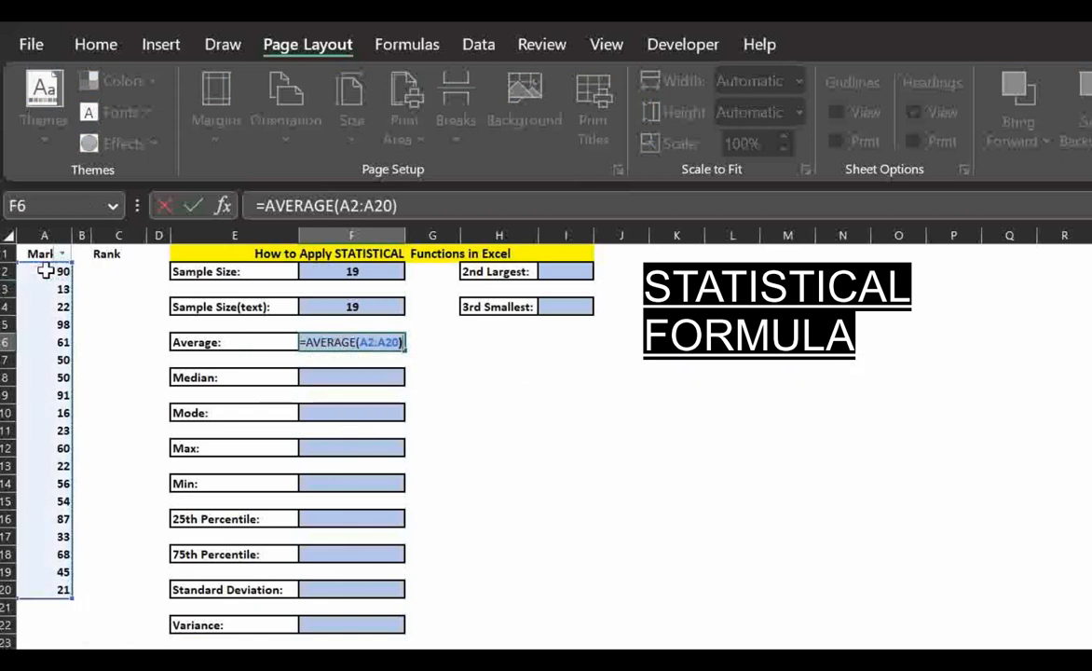
{"action": "key", "text": "Return"}
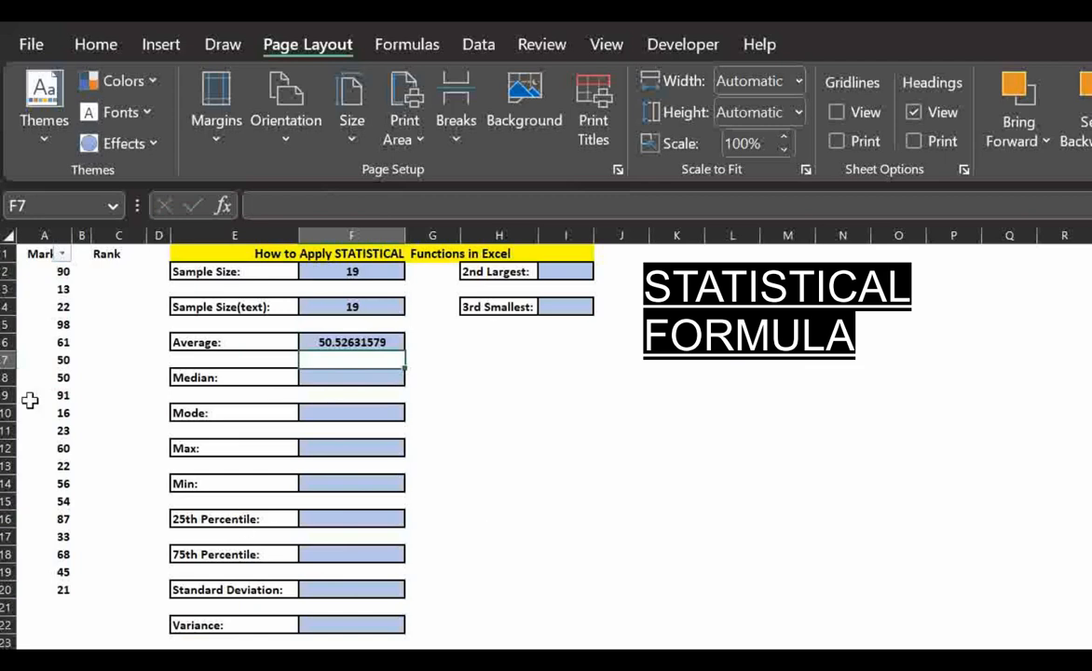
Step: Calculate the median mark in F8 with the MEDIAN function over A2:A20
{"action": "left_click", "coordinate": [344, 377]}
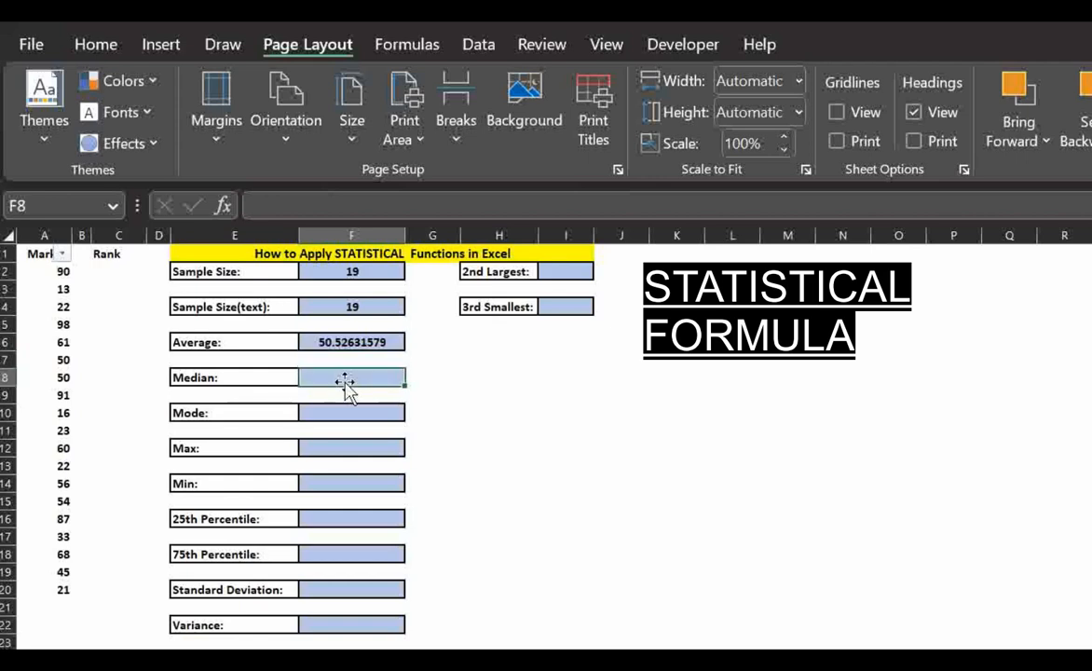
{"action": "type", "text": "="}
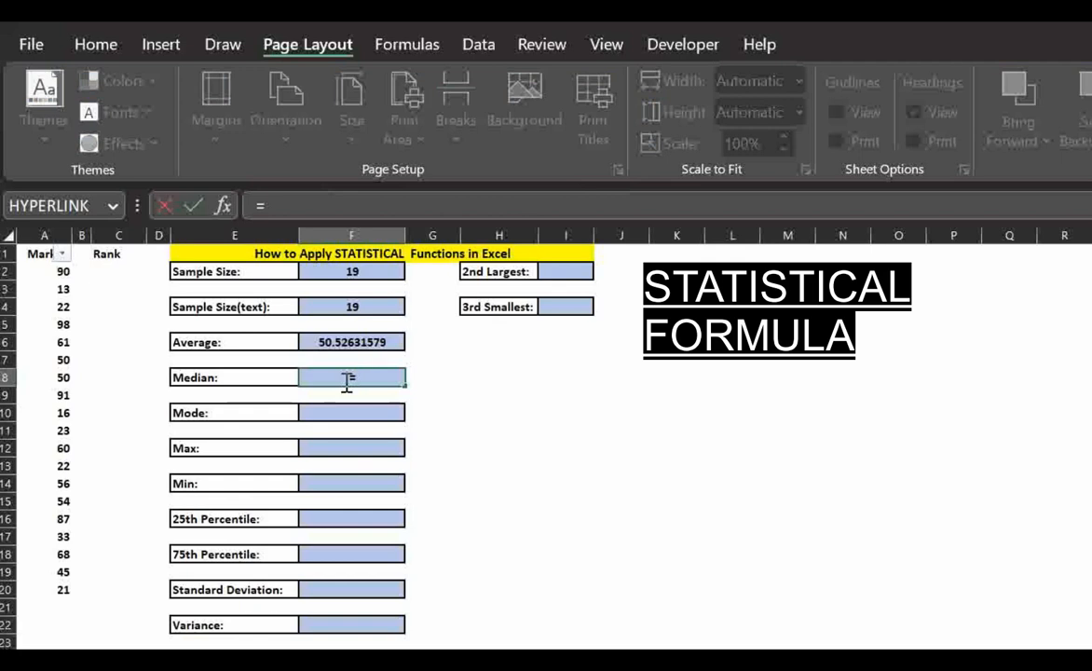
{"action": "type", "text": "MED"}
{"action": "key", "text": "Tab"}
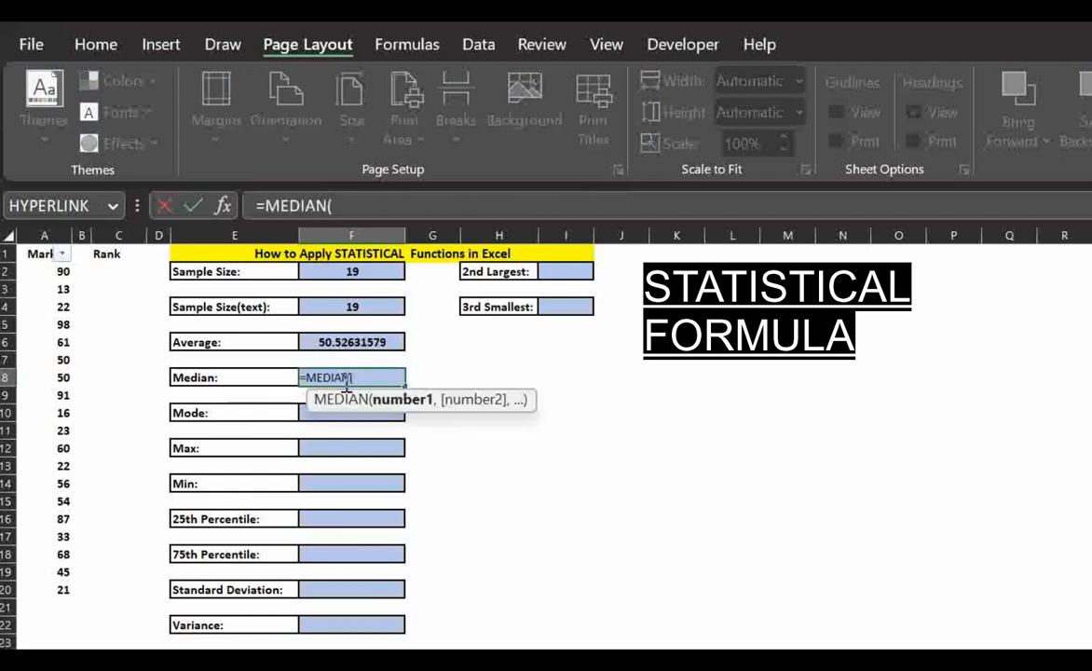
{"action": "left_click", "coordinate": [58, 272]}
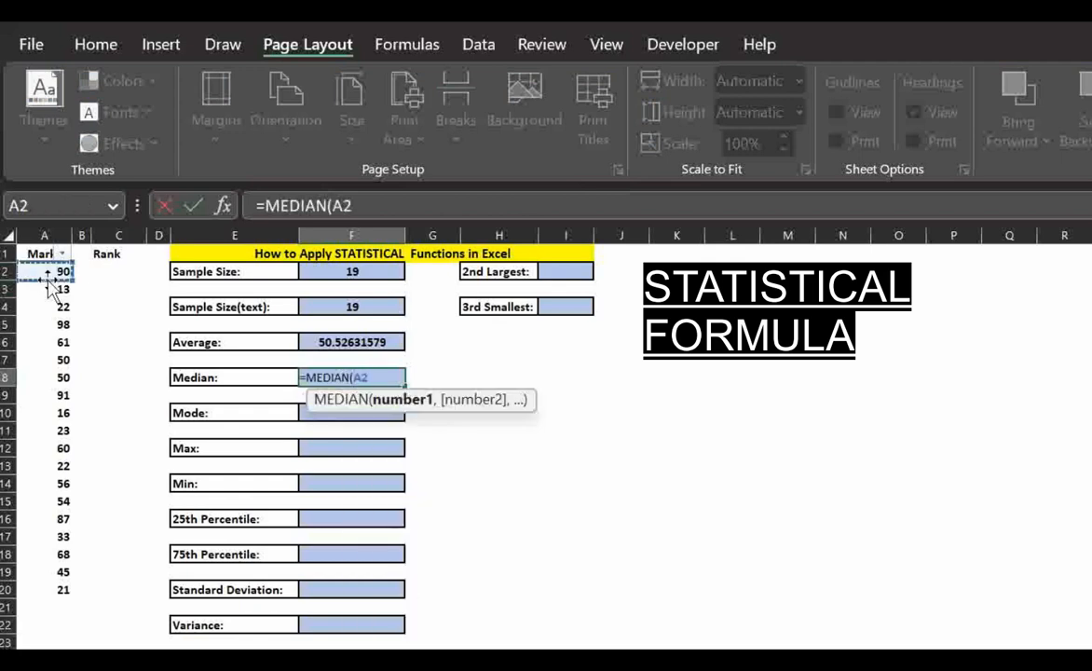
{"action": "key", "text": "ctrl+shift+Down"}
{"action": "type", "text": ")"}
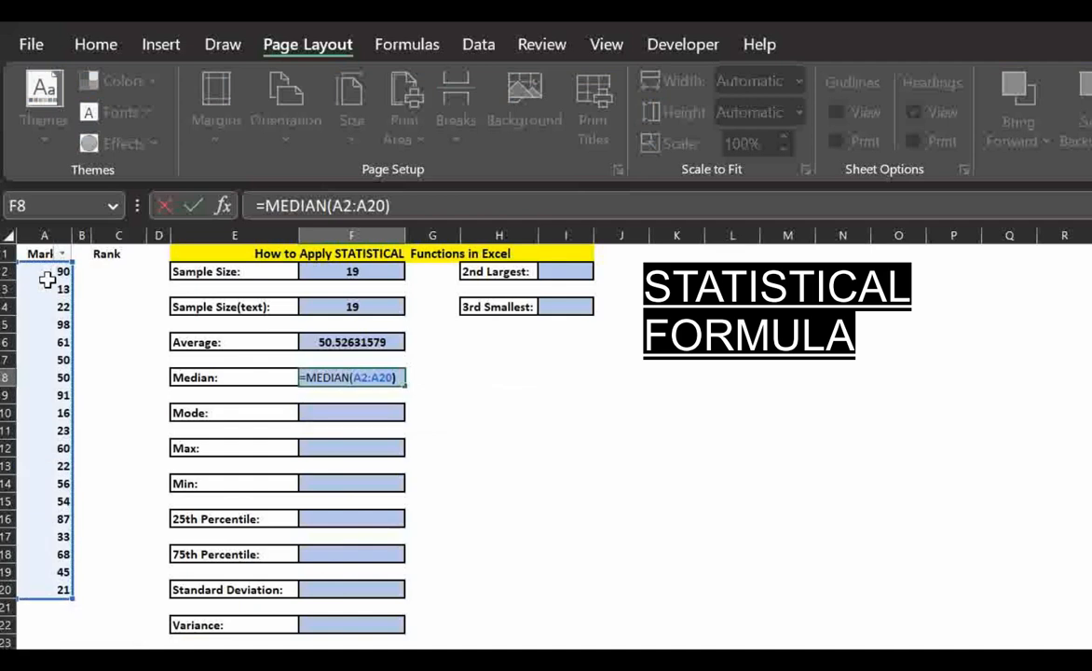
{"action": "key", "text": "Return"}
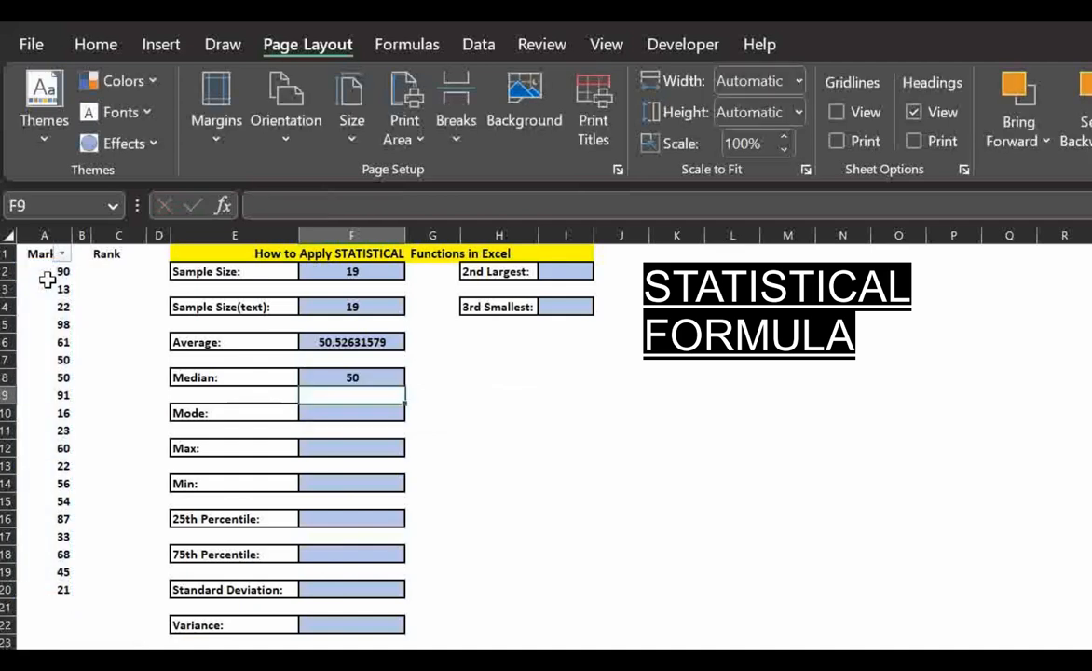
Step: Calculate the most frequent mark in F10 with the MODE function over A2:A20
{"action": "left_click", "coordinate": [352, 413]}
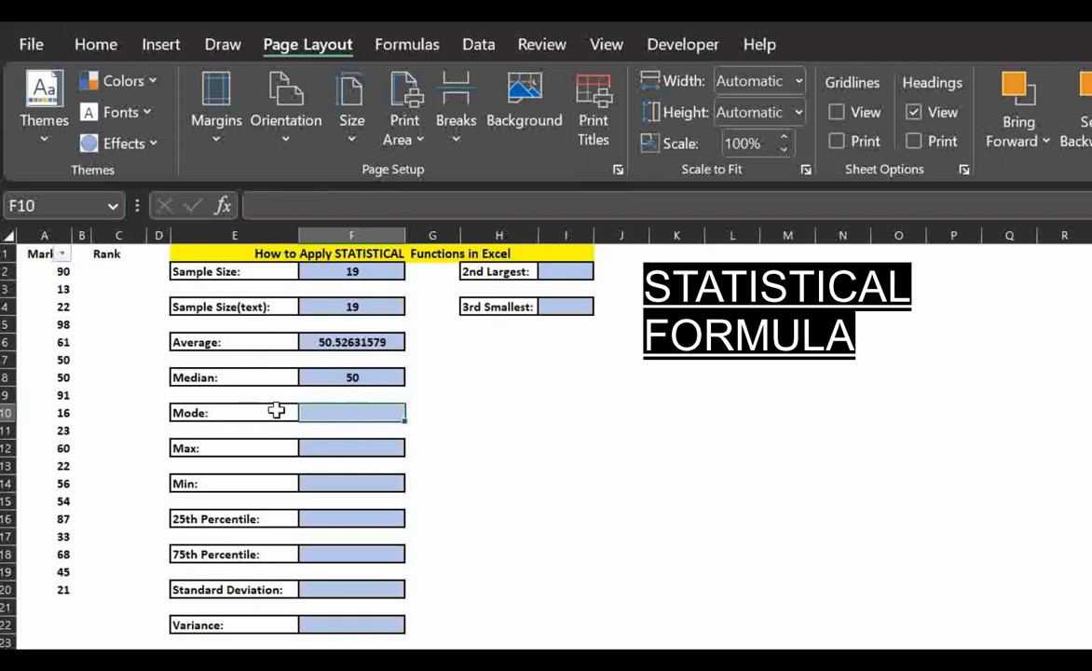
{"action": "type", "text": "=Mo"}
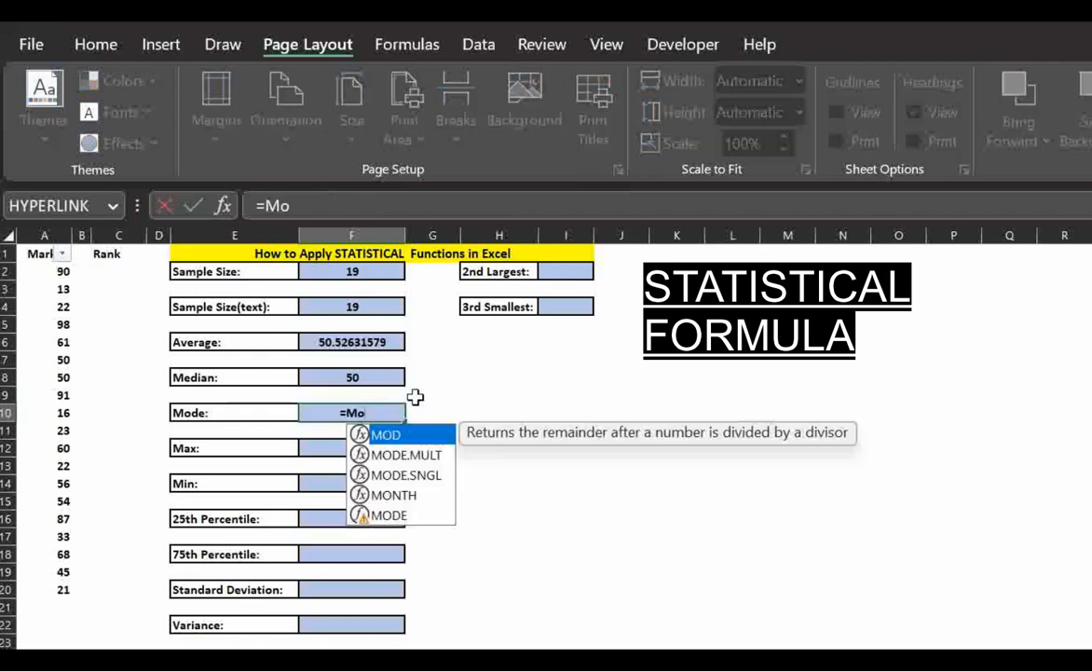
{"action": "key", "text": "Down"}
{"action": "key", "text": "Down"}
{"action": "key", "text": "Down"}
{"action": "key", "text": "Down"}
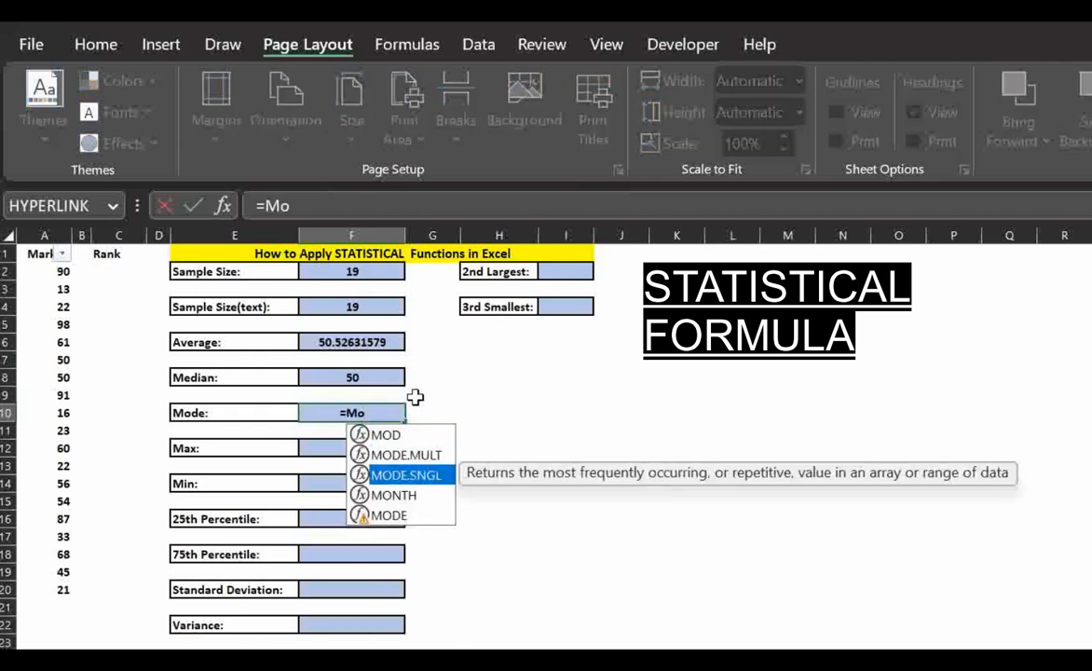
{"action": "key", "text": "Tab"}
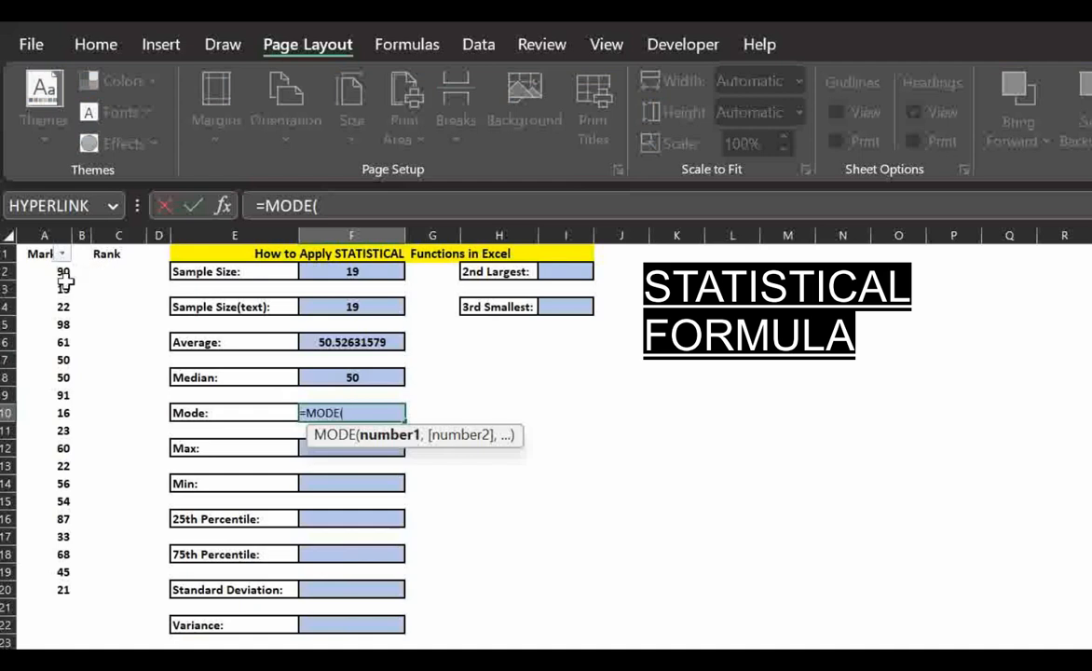
{"action": "left_click", "coordinate": [33, 270]}
{"action": "key", "text": "ctrl+shift+Down"}
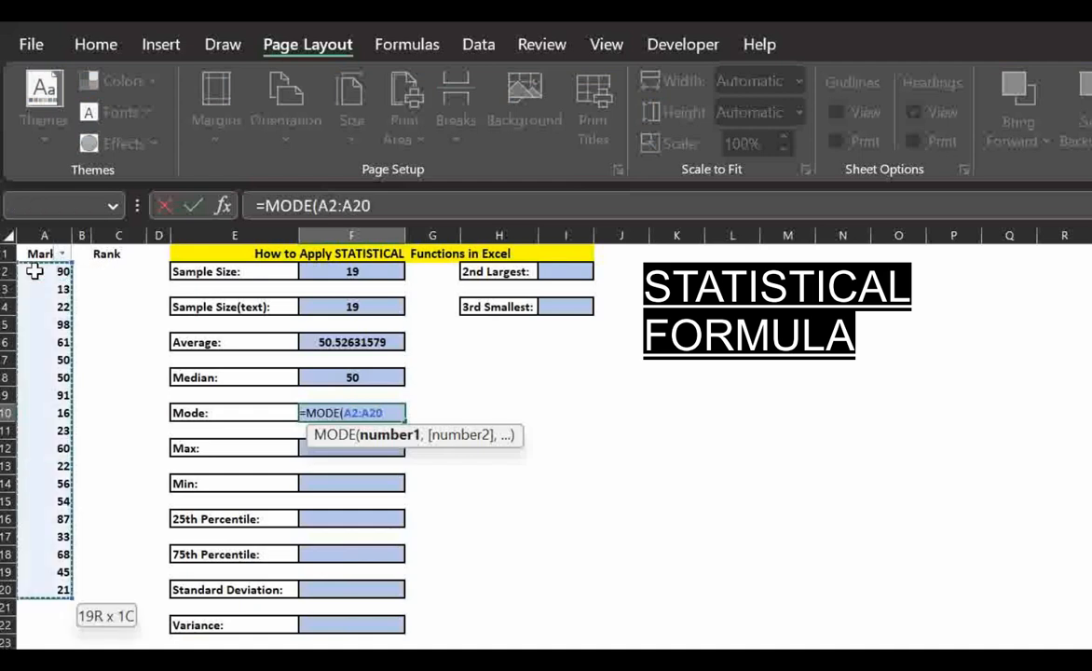
{"action": "key", "text": "Return"}
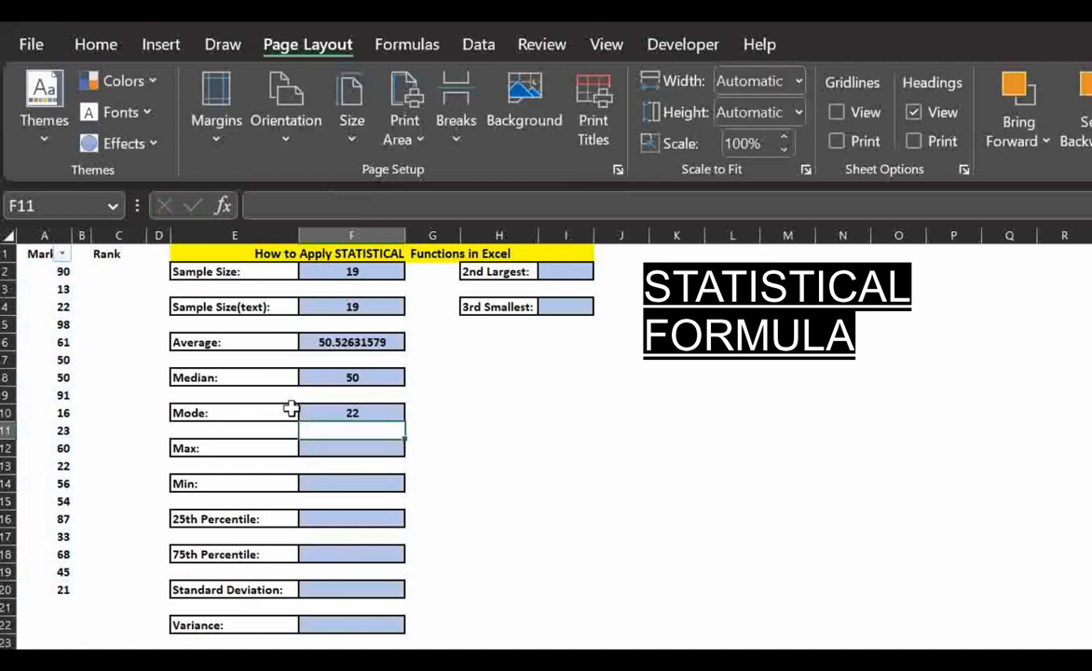
Step: Calculate the highest mark in F12 with the MAX function over A2:A20
{"action": "left_click", "coordinate": [337, 448]}
{"action": "type", "text": "="}
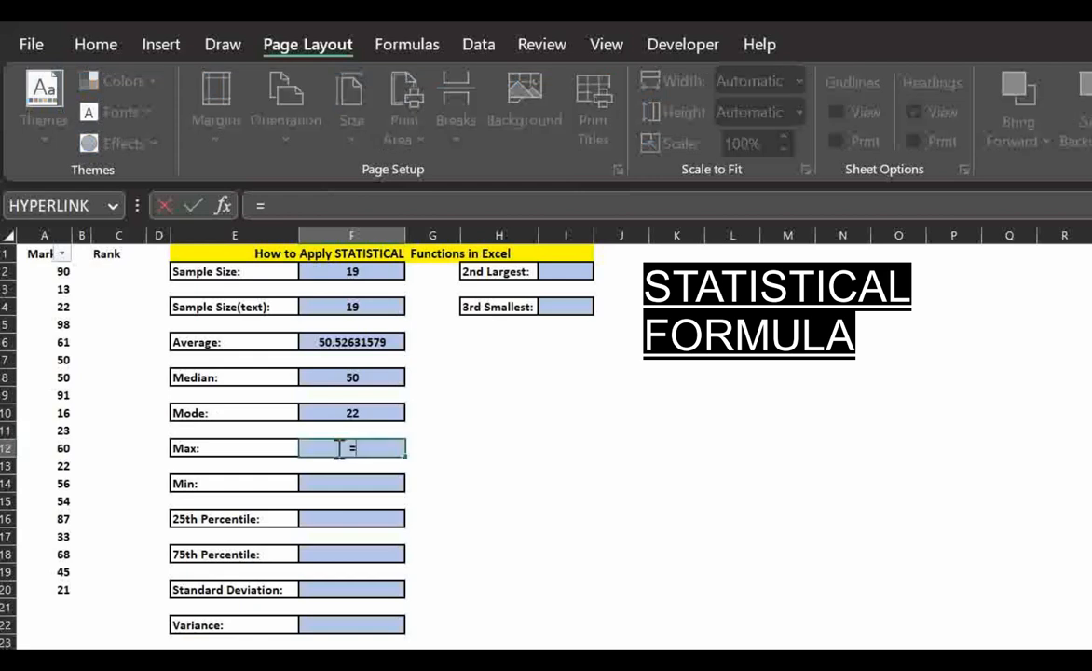
{"action": "type", "text": "MA"}
{"action": "key", "text": "Down"}
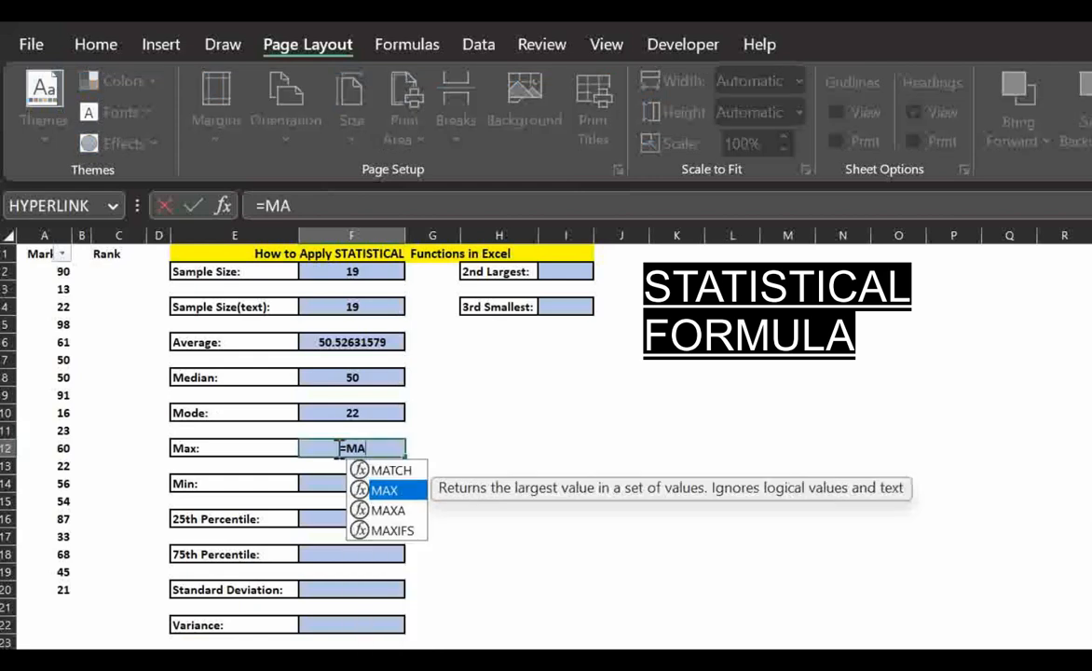
{"action": "key", "text": "Tab"}
{"action": "left_click", "coordinate": [52, 268]}
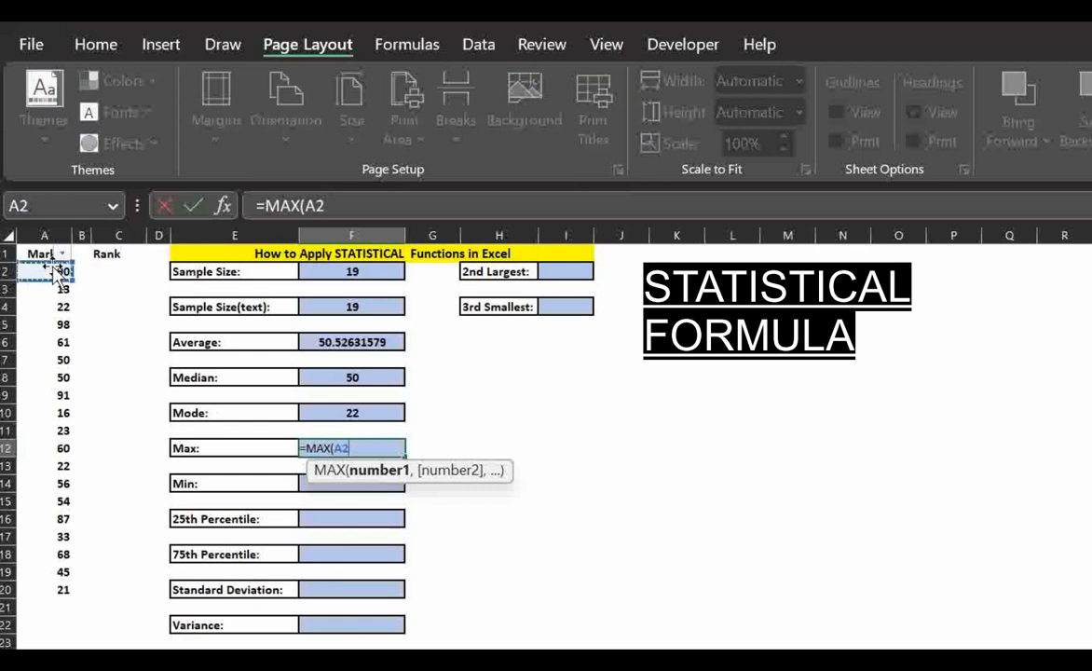
{"action": "key", "text": "ctrl+shift+Down"}
{"action": "key", "text": "Return"}
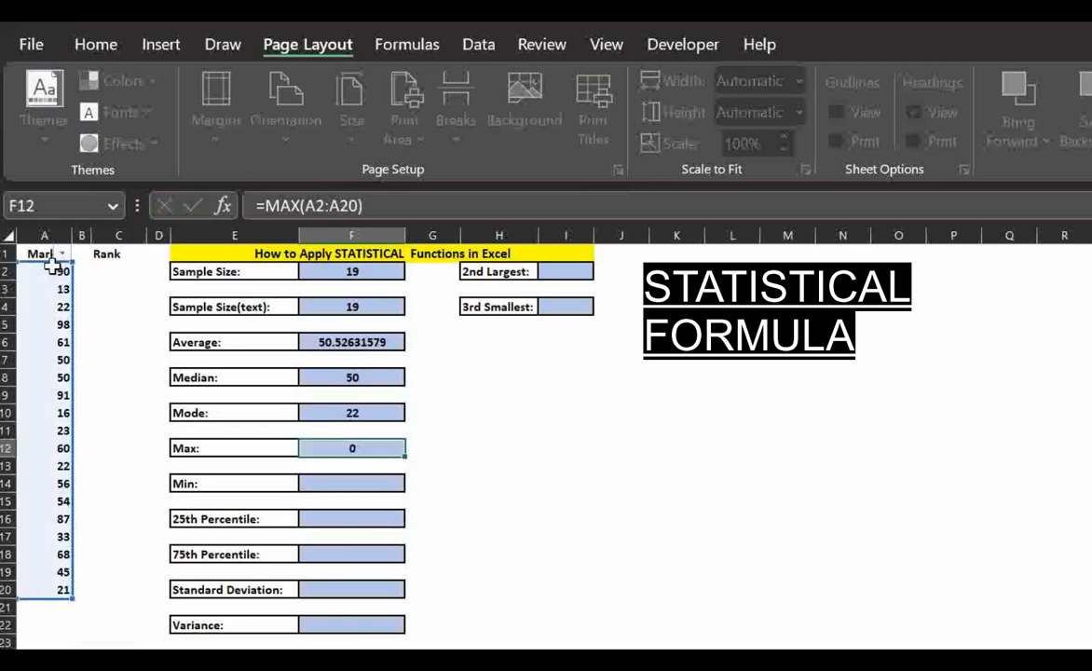
Step: Calculate the lowest mark in F14 with the MIN function over A2:A20
{"action": "left_click", "coordinate": [337, 484]}
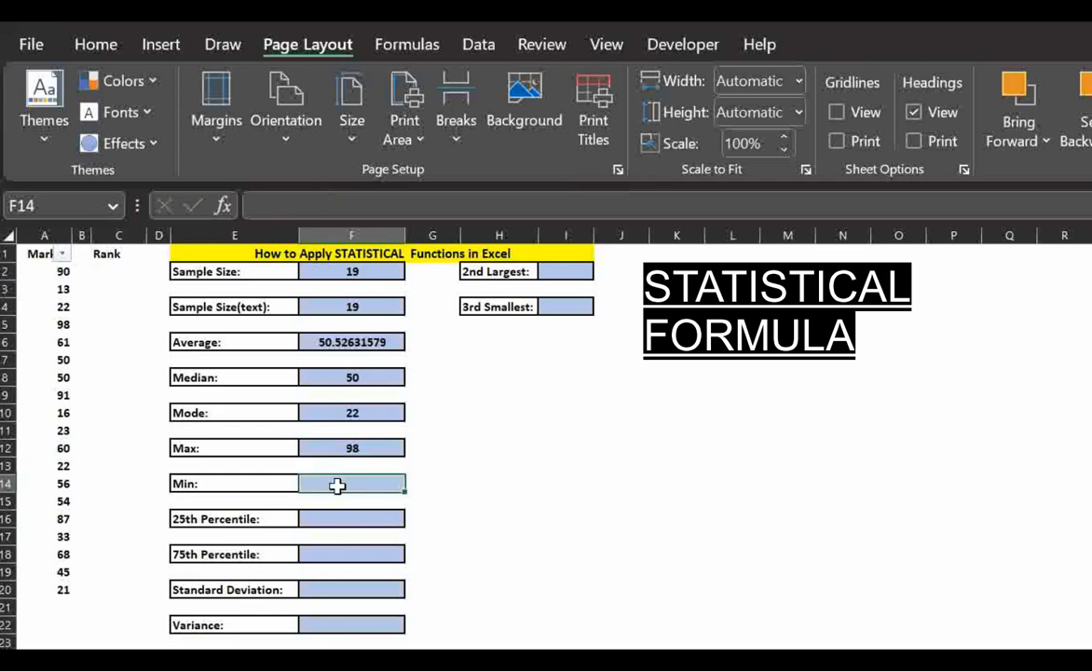
{"action": "type", "text": "=Min"}
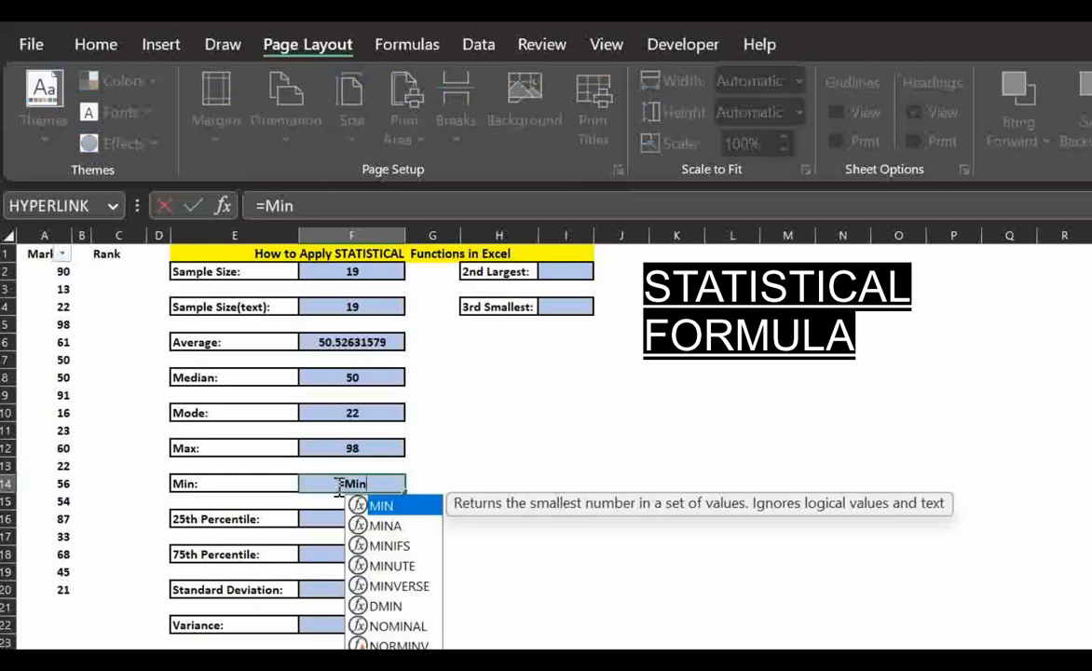
{"action": "key", "text": "Tab"}
{"action": "left_click_drag", "start_coordinate": [24, 271], "coordinate": [22, 584]}
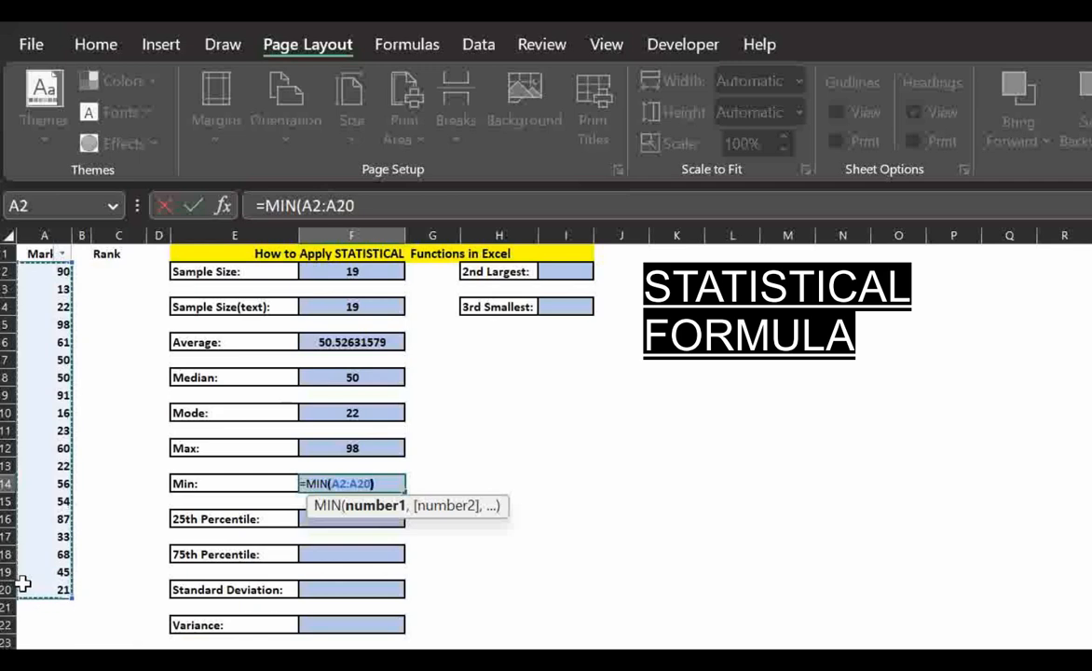
{"action": "key", "text": "Return"}
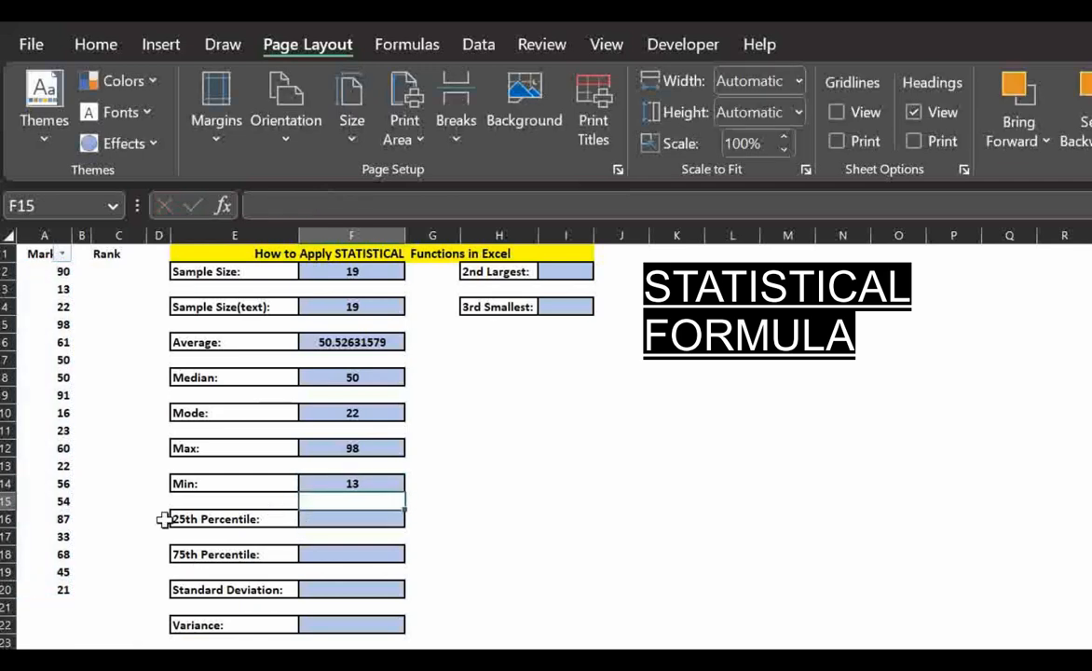
Step: Calculate the 25th percentile of the marks in F16 with the PERCENTILE function over A2:A20 and k set to 0.25
{"action": "left_click", "coordinate": [337, 519]}
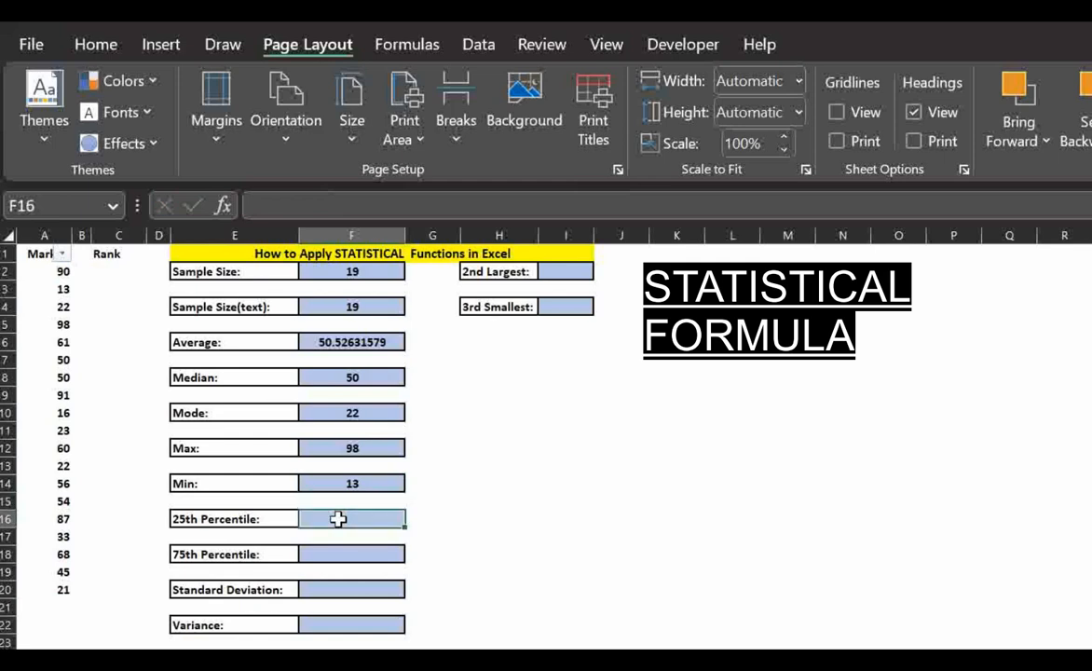
{"action": "type", "text": "=Per"}
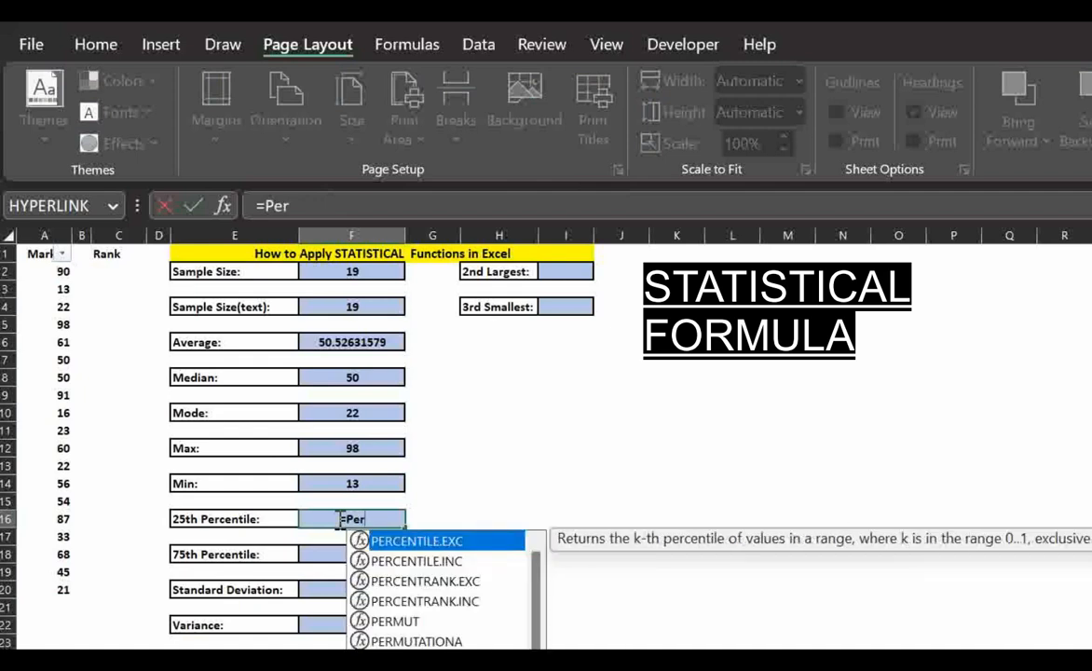
{"action": "key", "text": "Down"}
{"action": "key", "text": "Down"}
{"action": "key", "text": "Down"}
{"action": "key", "text": "Down"}
{"action": "key", "text": "Down"}
{"action": "key", "text": "Down"}
{"action": "key", "text": "Tab"}
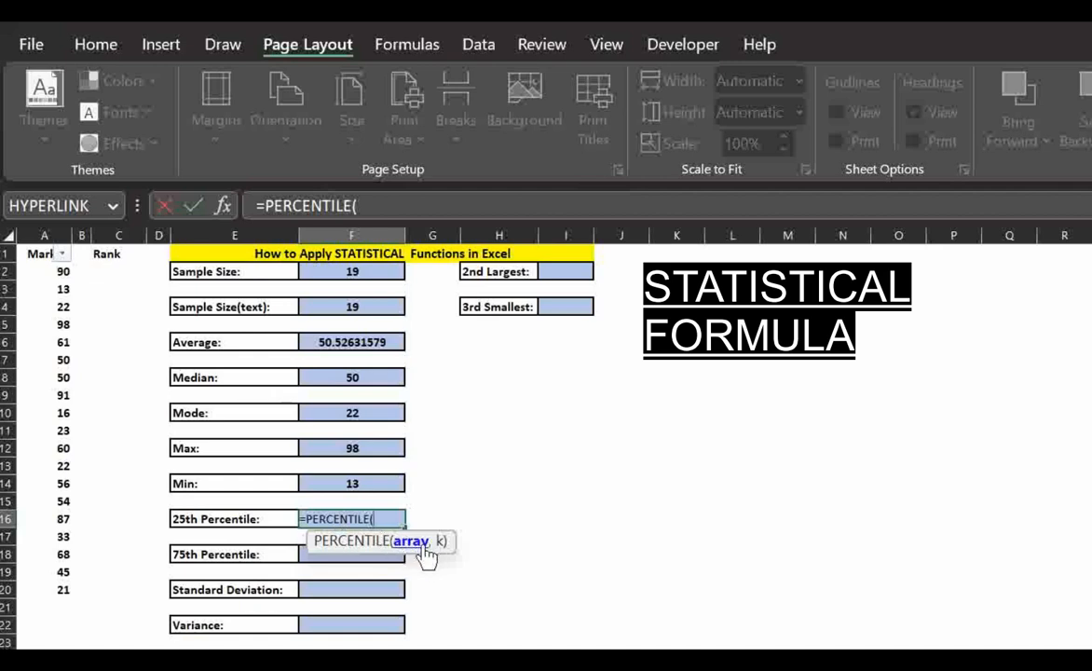
{"action": "left_click_drag", "start_coordinate": [52, 270], "coordinate": [29, 593]}
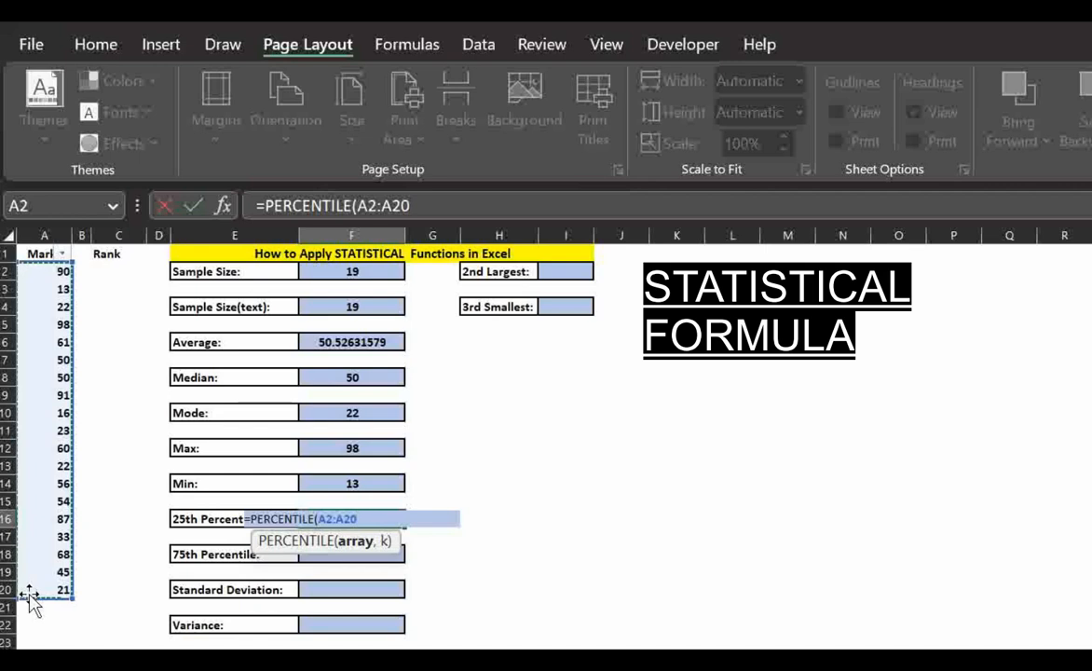
{"action": "type", "text": ","}
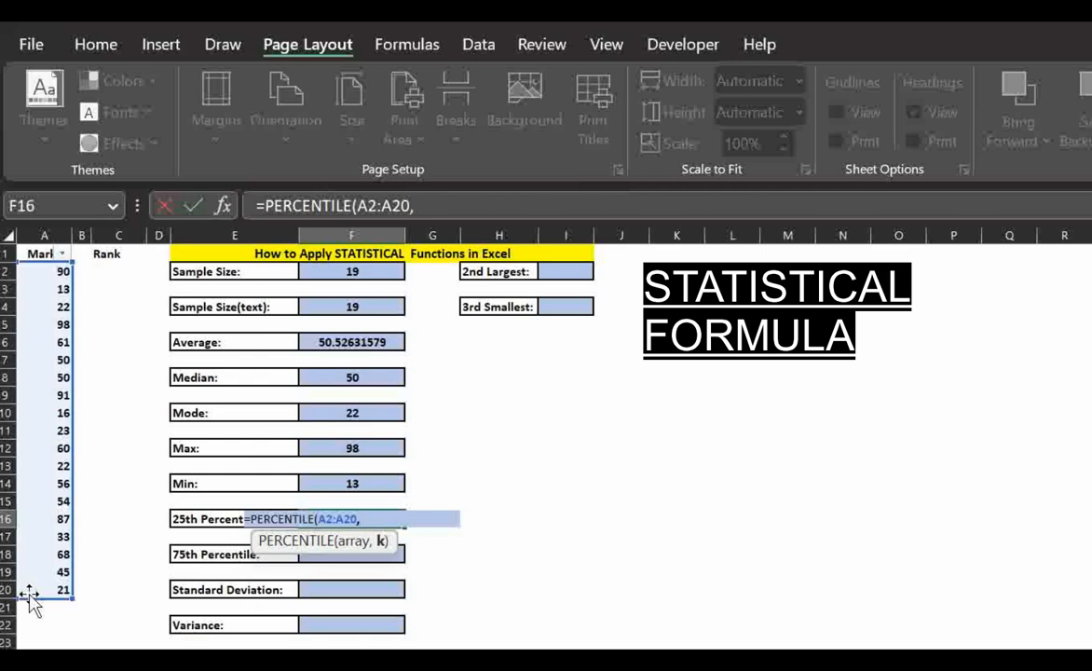
{"action": "type", "text": "0.25)"}
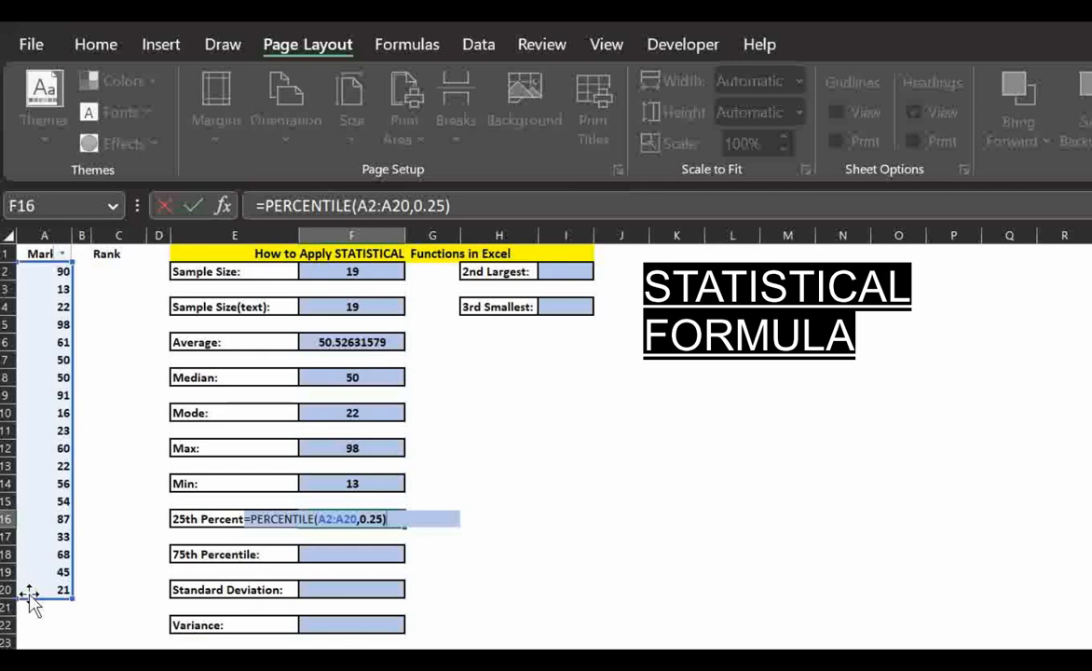
{"action": "key", "text": "Return"}
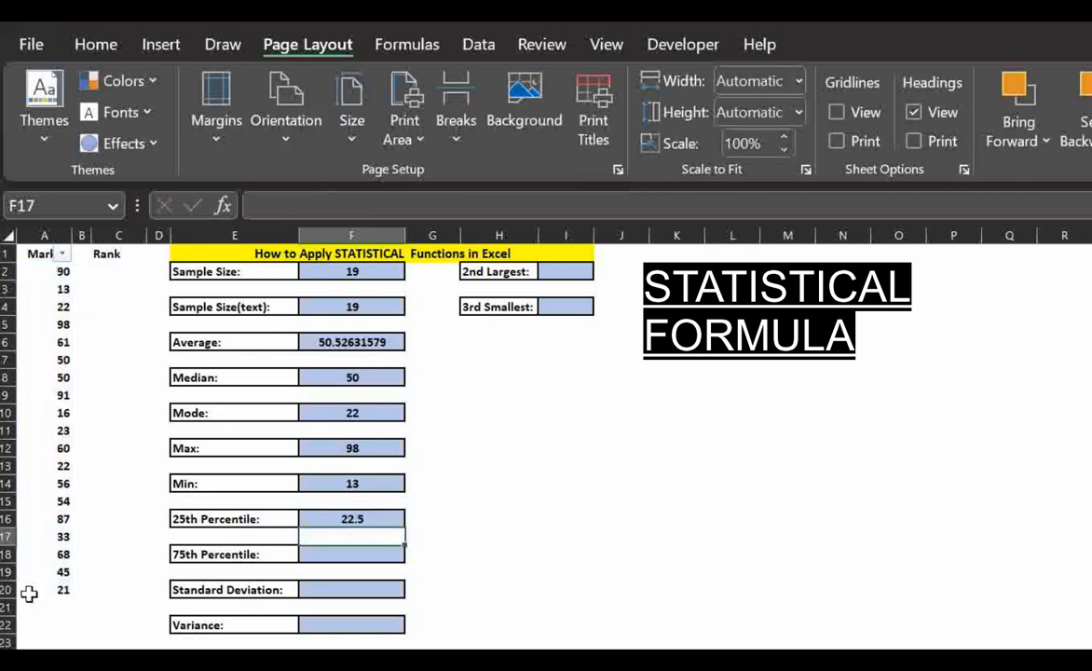
Step: Calculate the 75th percentile of the marks in F18 with the PERCENTILE function over A2:A20 and k set to 0.75
{"action": "left_click", "coordinate": [366, 553]}
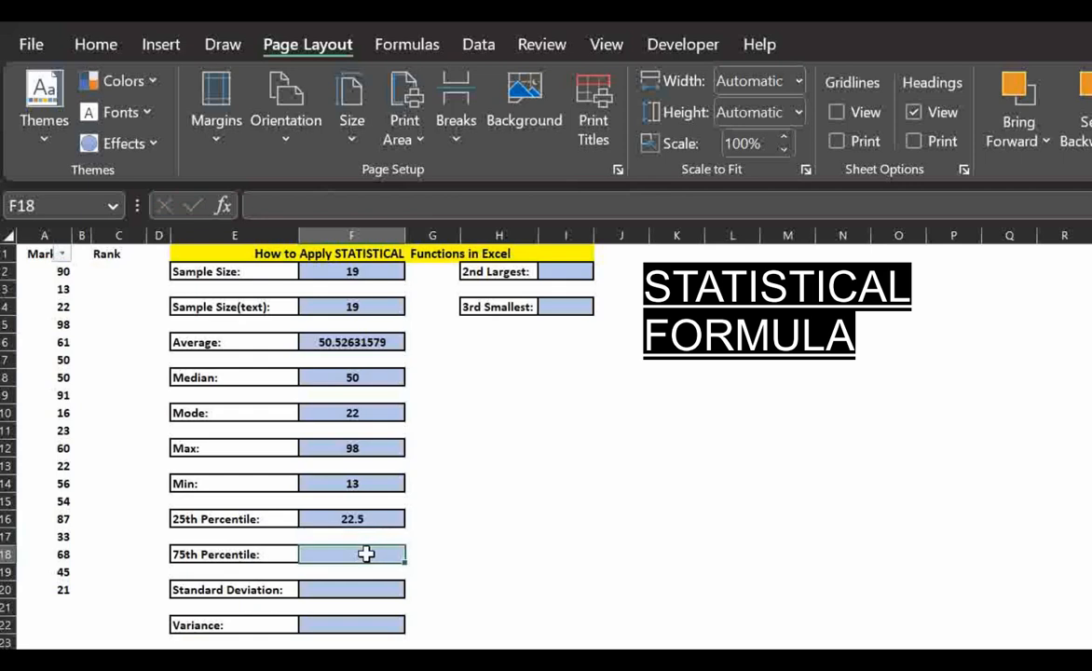
{"action": "type", "text": "=PER"}
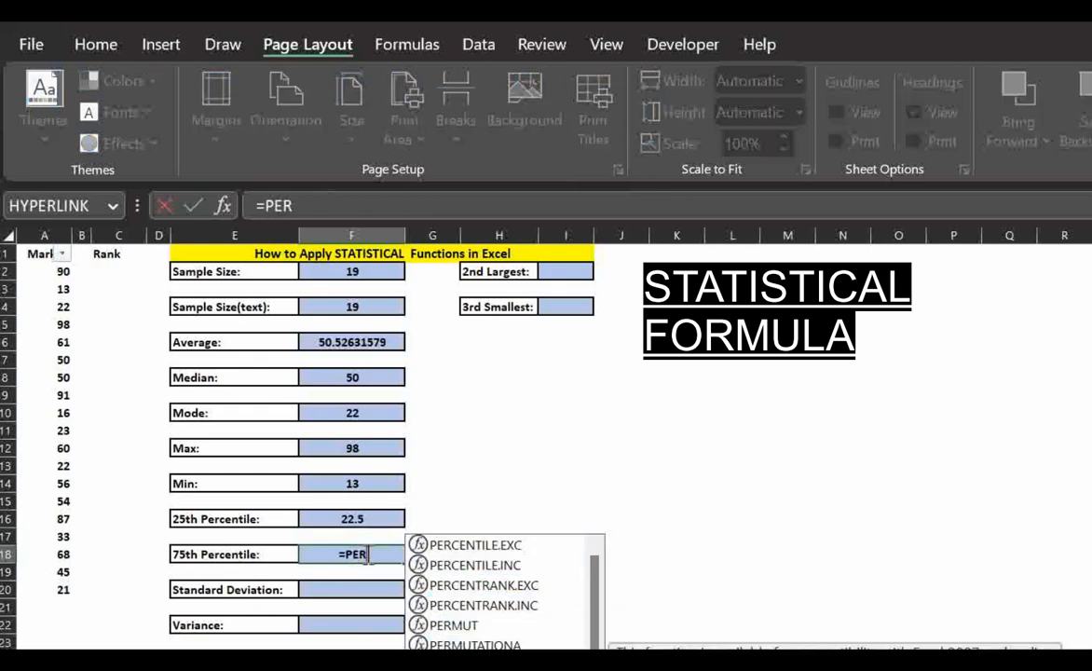
{"action": "type", "text": "CENTILE("}
{"action": "left_click_drag", "start_coordinate": [65, 273], "coordinate": [37, 584]}
{"action": "type", "text": ",0.75)"}
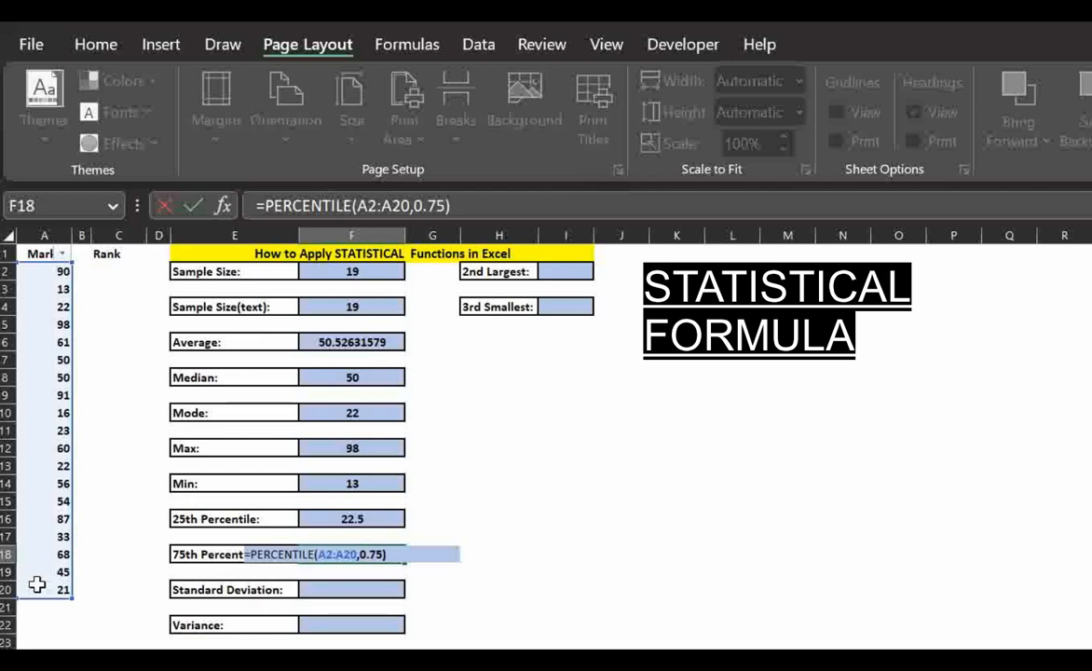
{"action": "key", "text": "Return"}
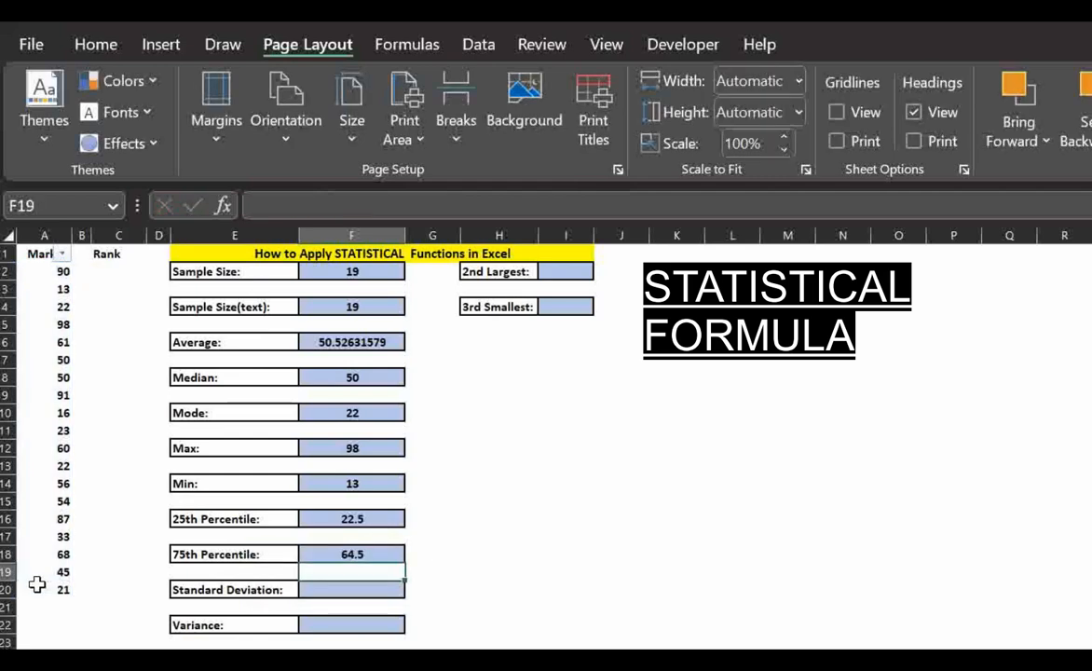
Step: Calculate the standard deviation of the marks in F20 with the STDEV function over A2:A20
{"action": "left_click", "coordinate": [356, 588]}
{"action": "type", "text": "="}
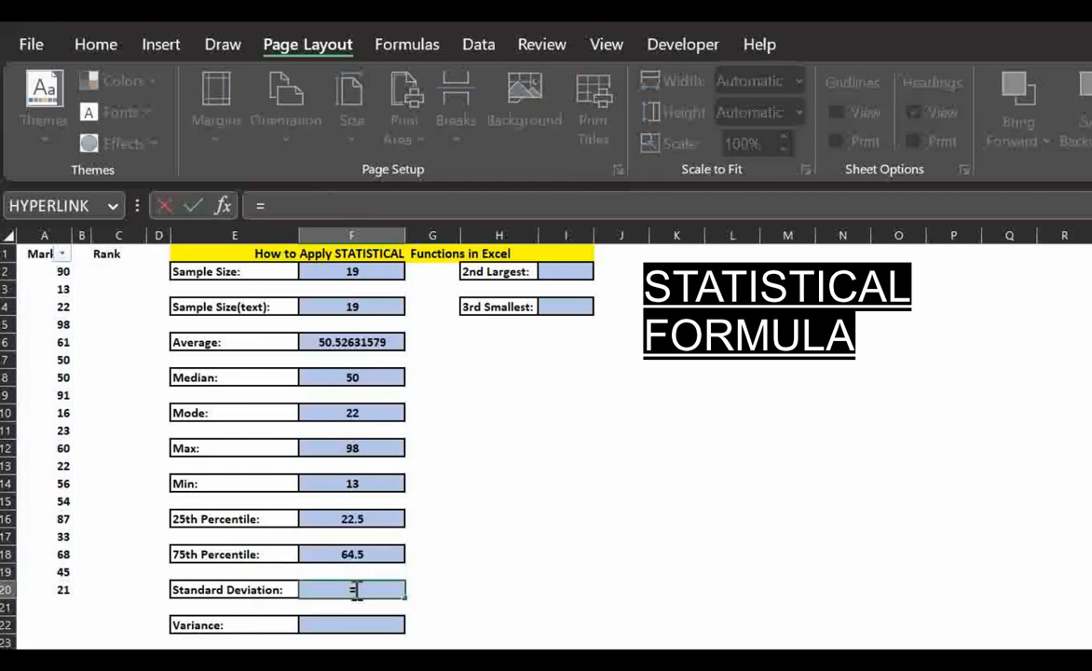
{"action": "type", "text": "STDE"}
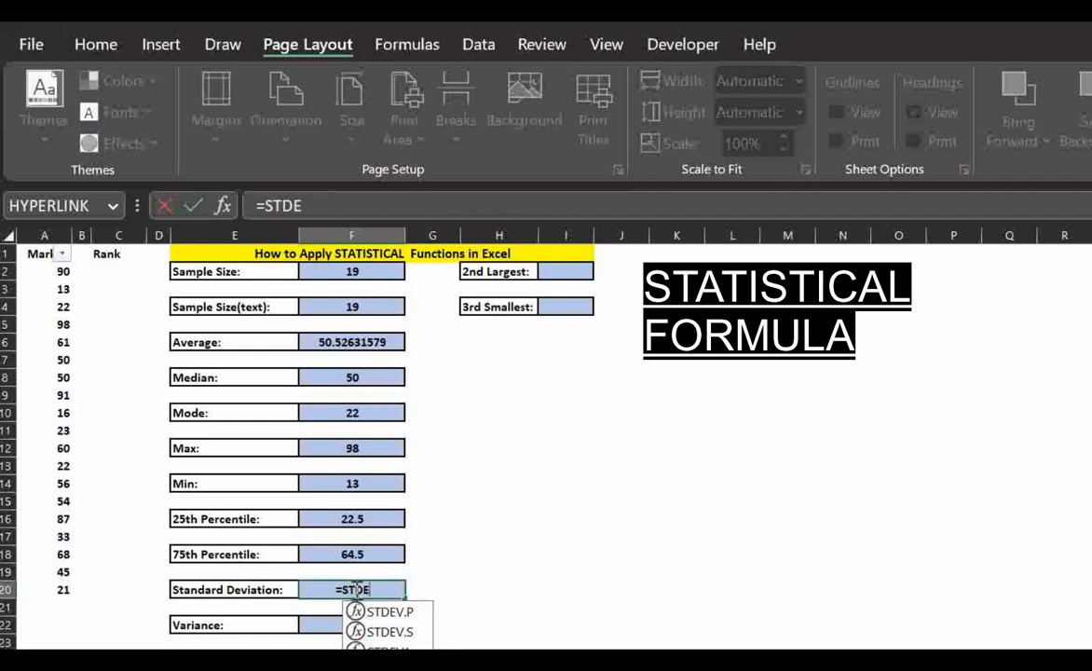
{"action": "type", "text": "V("}
{"action": "left_click_drag", "start_coordinate": [37, 271], "coordinate": [44, 603]}
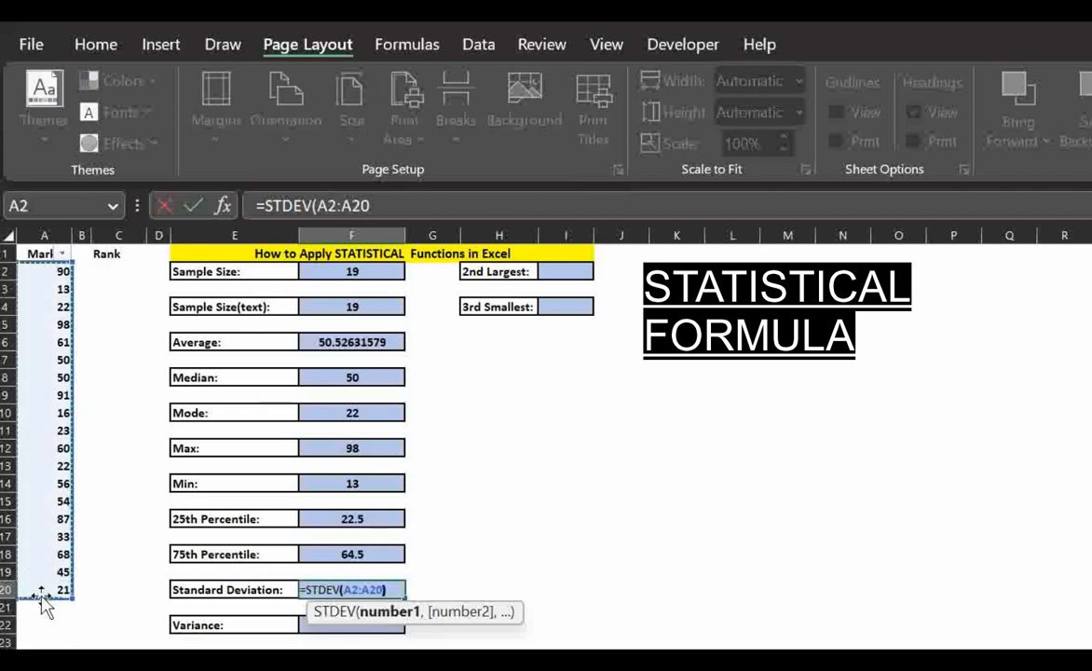
{"action": "key", "text": "Return"}
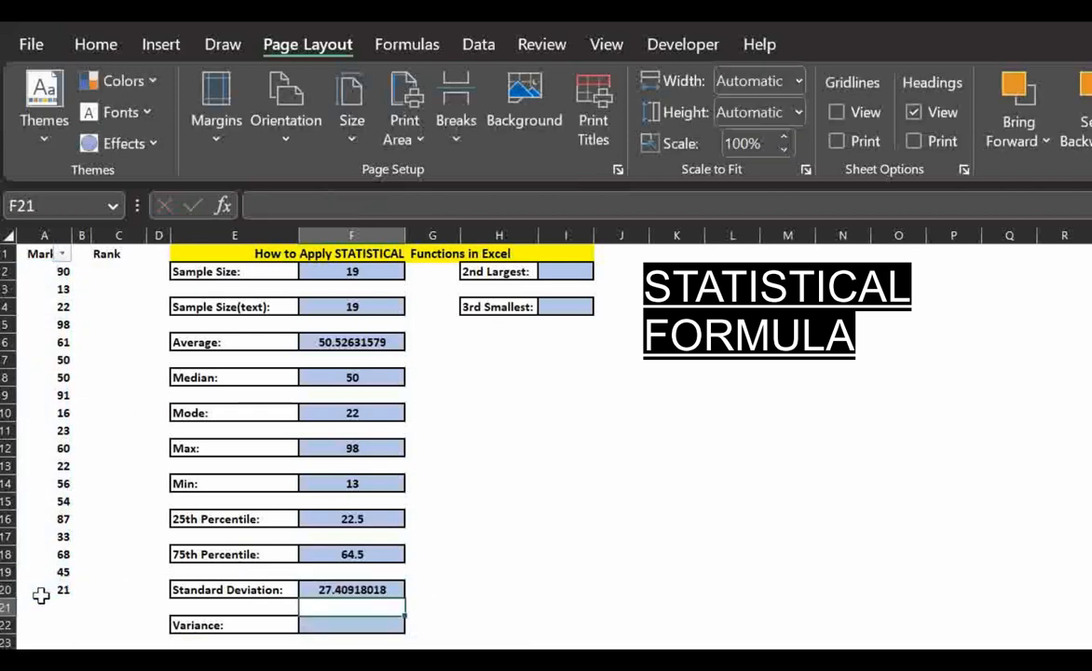
Step: Square the standard deviation in H22 by multiplying F20 by itself, as a cross-check for the variance
{"action": "left_click", "coordinate": [363, 627]}
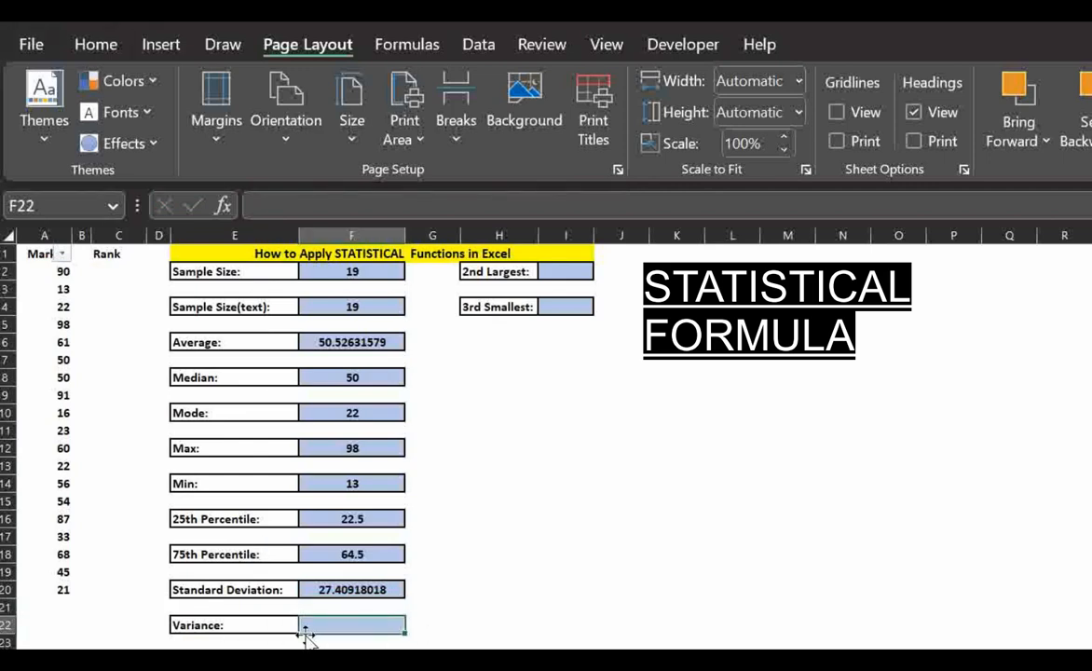
{"action": "left_click", "coordinate": [484, 627]}
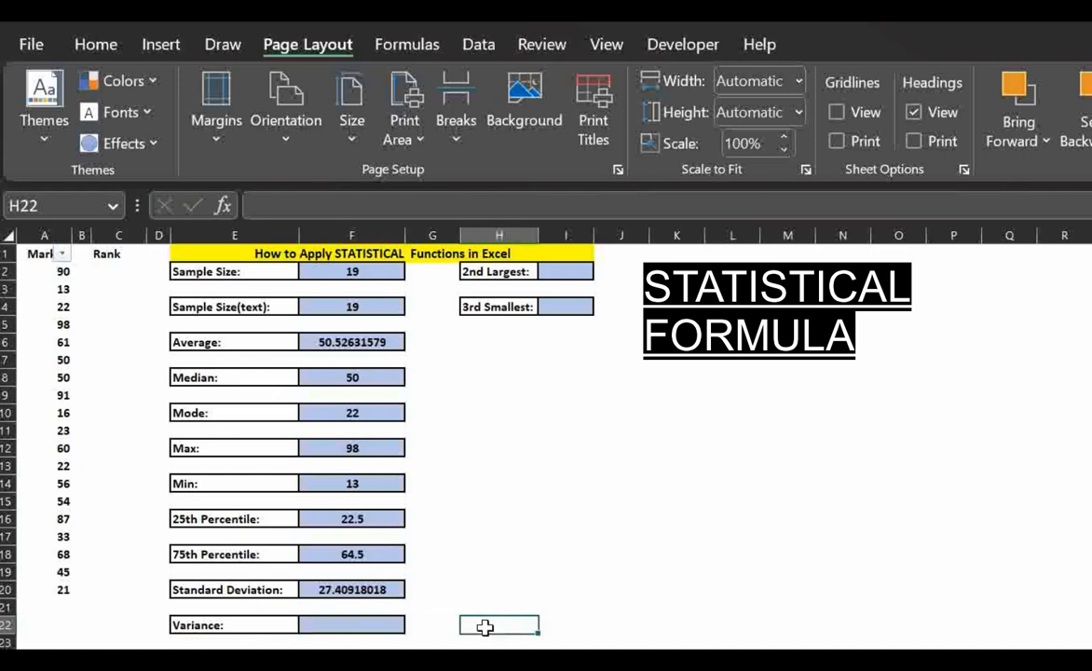
{"action": "type", "text": "="}
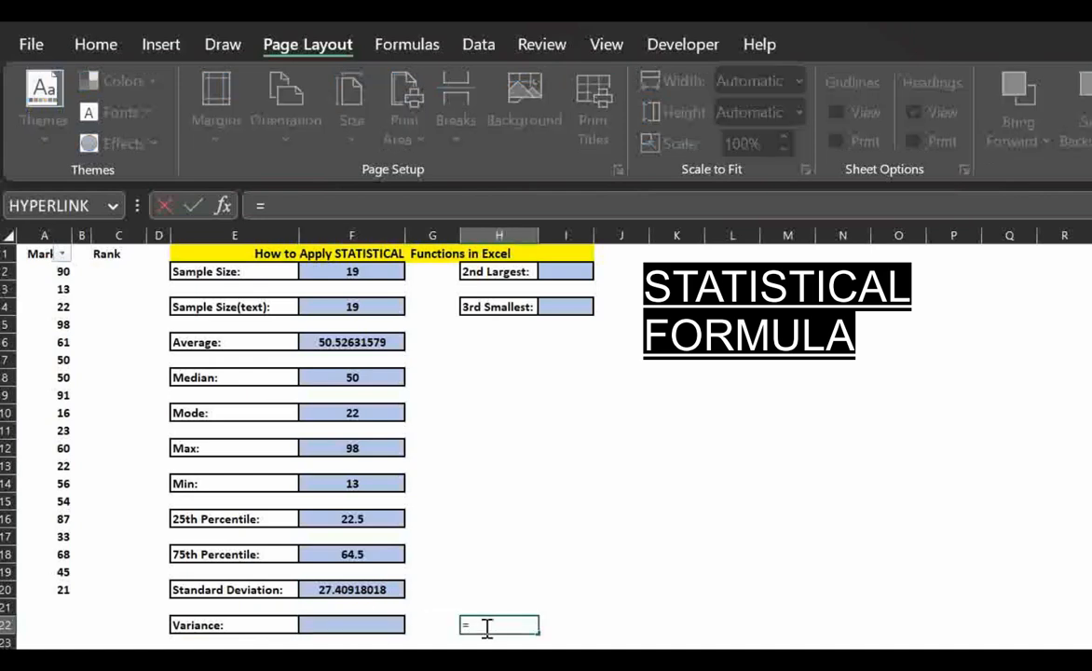
{"action": "key", "text": "Up"}
{"action": "key", "text": "Up"}
{"action": "key", "text": "Left"}
{"action": "key", "text": "Left"}
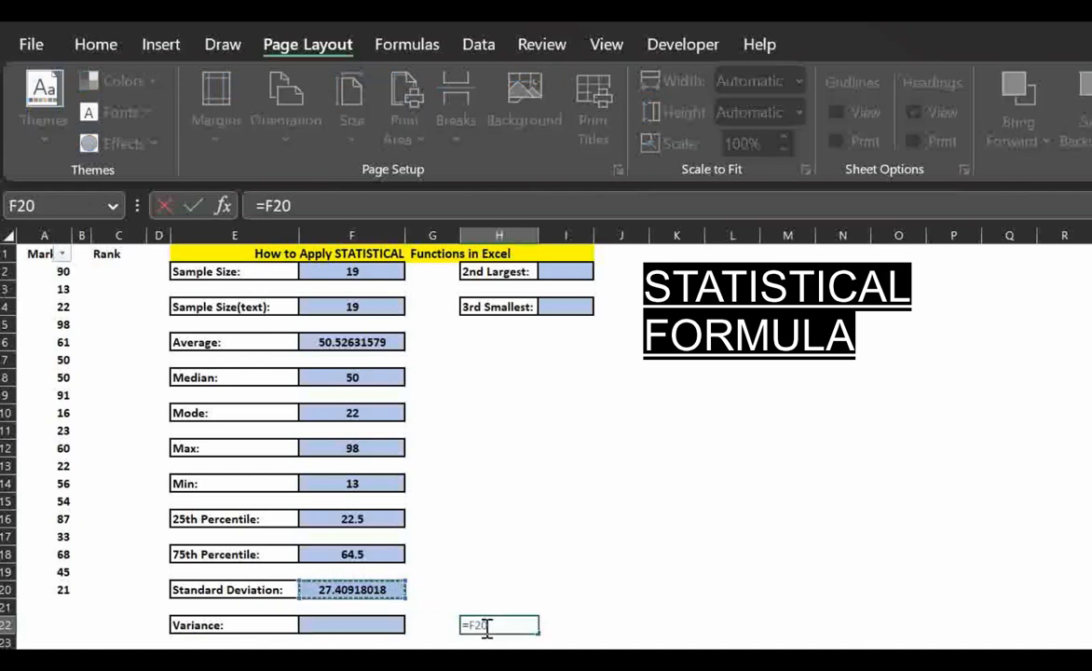
{"action": "type", "text": "*"}
{"action": "key", "text": "Up"}
{"action": "key", "text": "Up"}
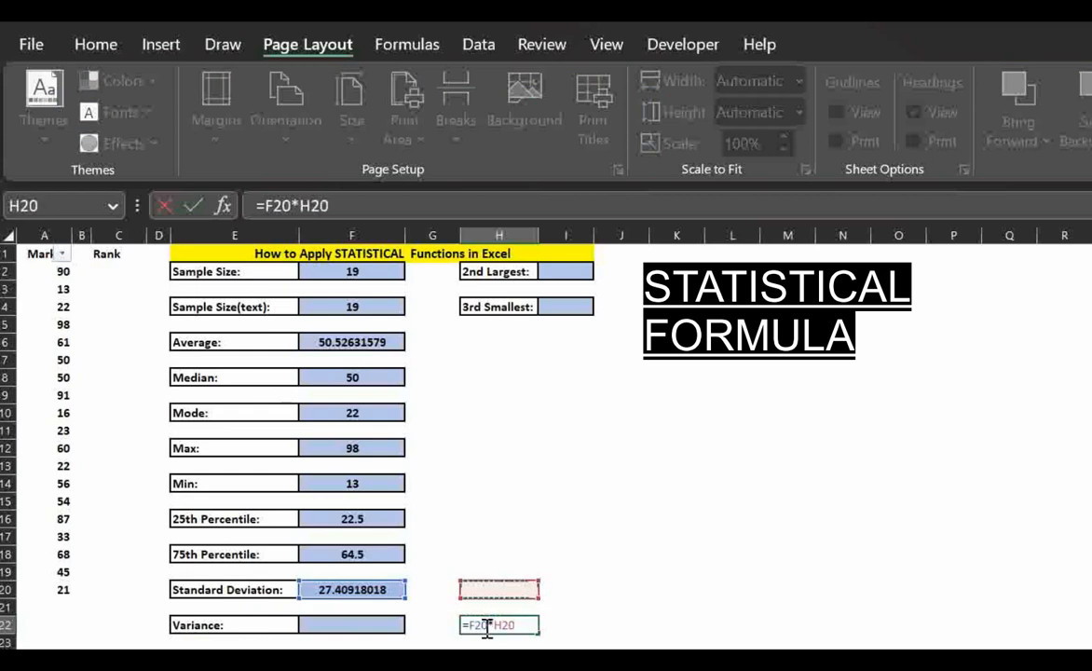
{"action": "key", "text": "Left"}
{"action": "key", "text": "Left"}
{"action": "key", "text": "Return"}
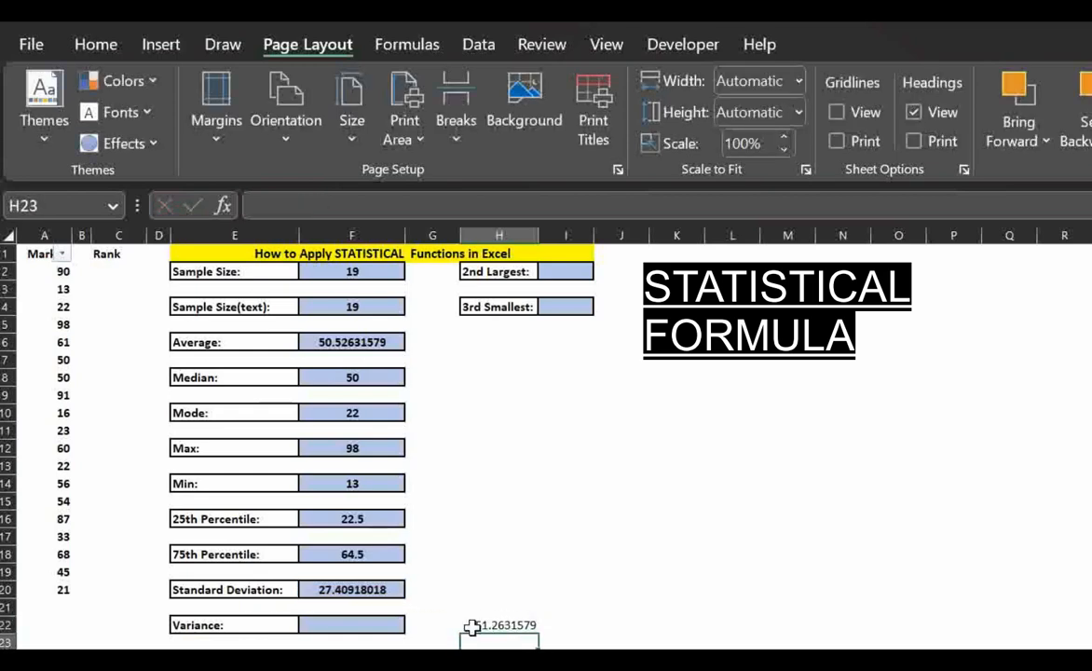
Step: Calculate the variance of the marks in F22 with the VAR function over A2:A20
{"action": "left_click", "coordinate": [322, 623]}
{"action": "type", "text": "=VAR"}
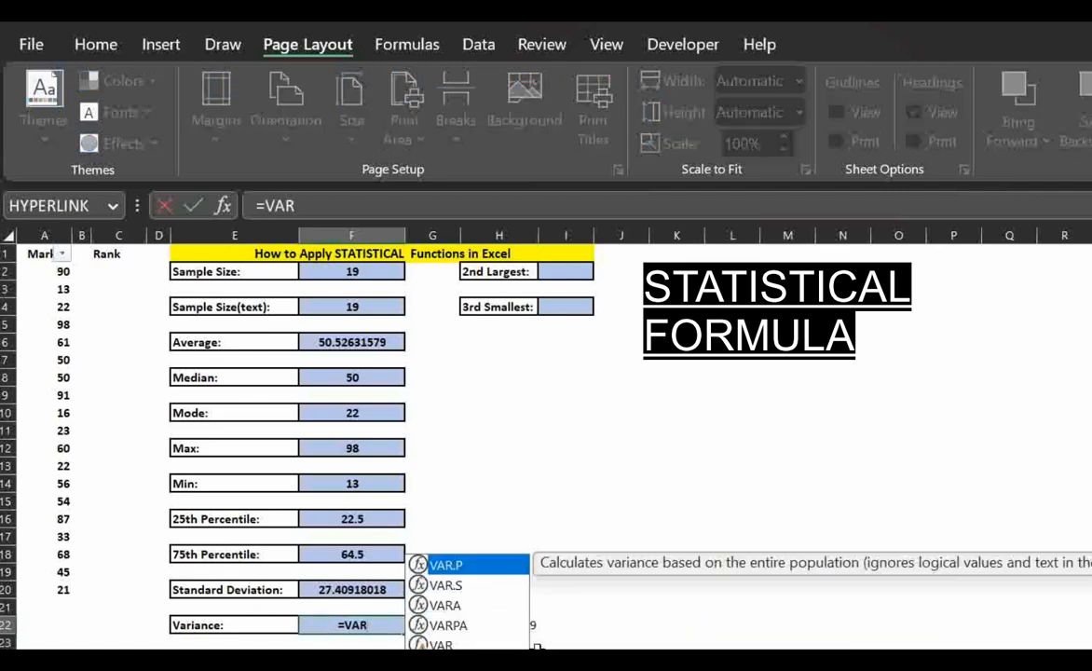
{"action": "type", "text": "("}
{"action": "left_click_drag", "start_coordinate": [59, 273], "coordinate": [43, 599]}
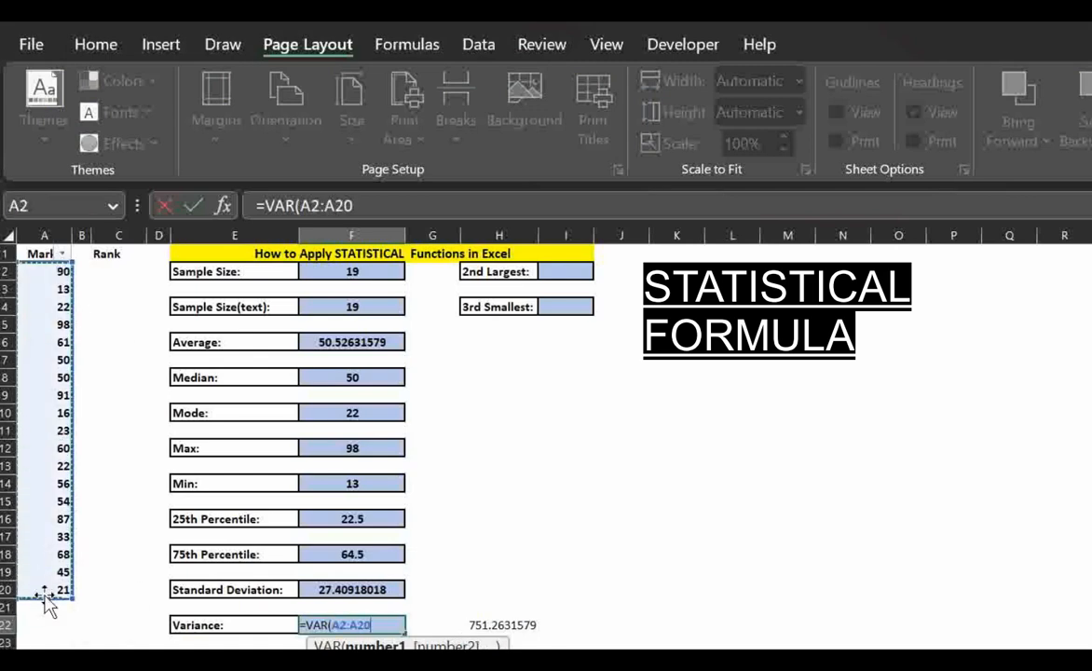
{"action": "type", "text": ")"}
{"action": "key", "text": "Return"}
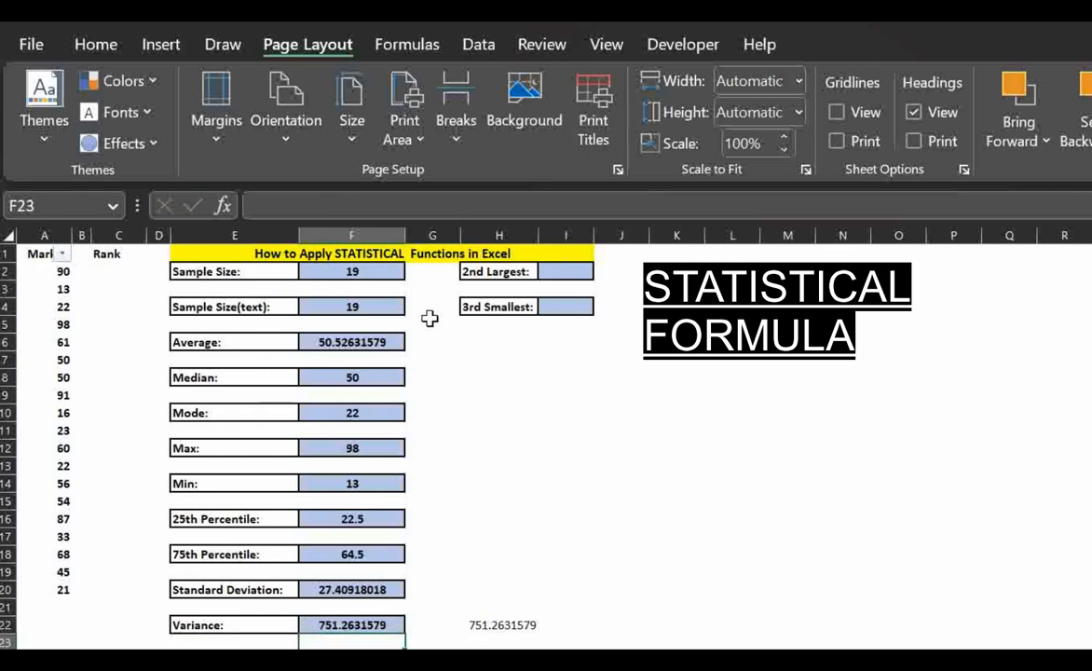
Step: Find the second largest mark in I2 with the LARGE function over A2:A20 and k set to 2
{"action": "left_click", "coordinate": [559, 271]}
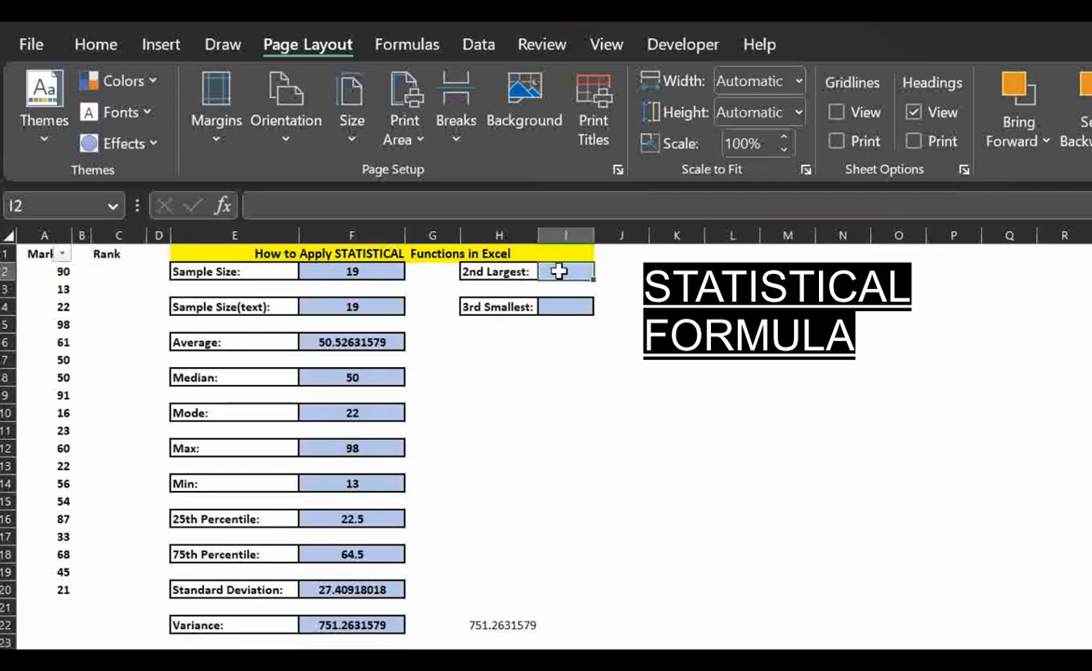
{"action": "type", "text": "=LAR"}
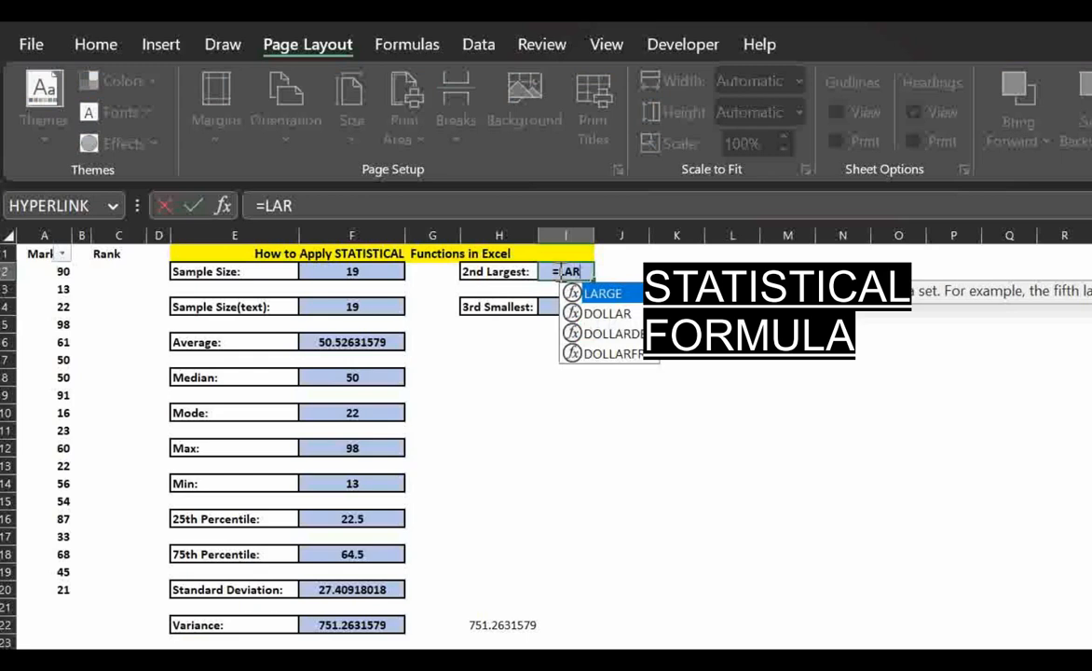
{"action": "key", "text": "Tab"}
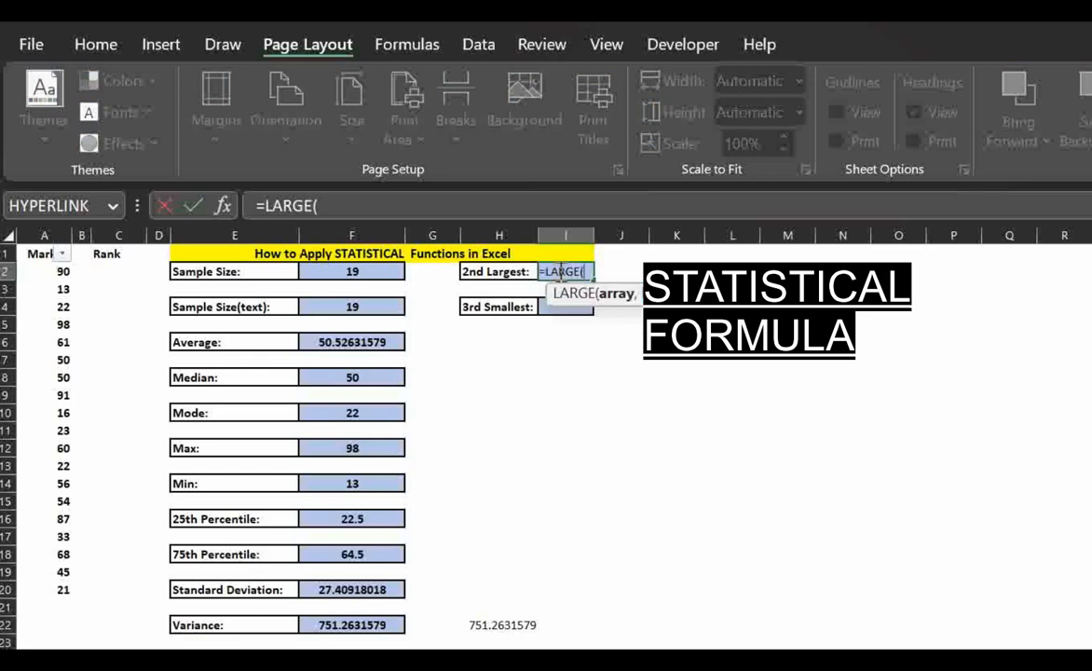
{"action": "left_click_drag", "start_coordinate": [38, 271], "coordinate": [53, 580]}
{"action": "type", "text": ","}
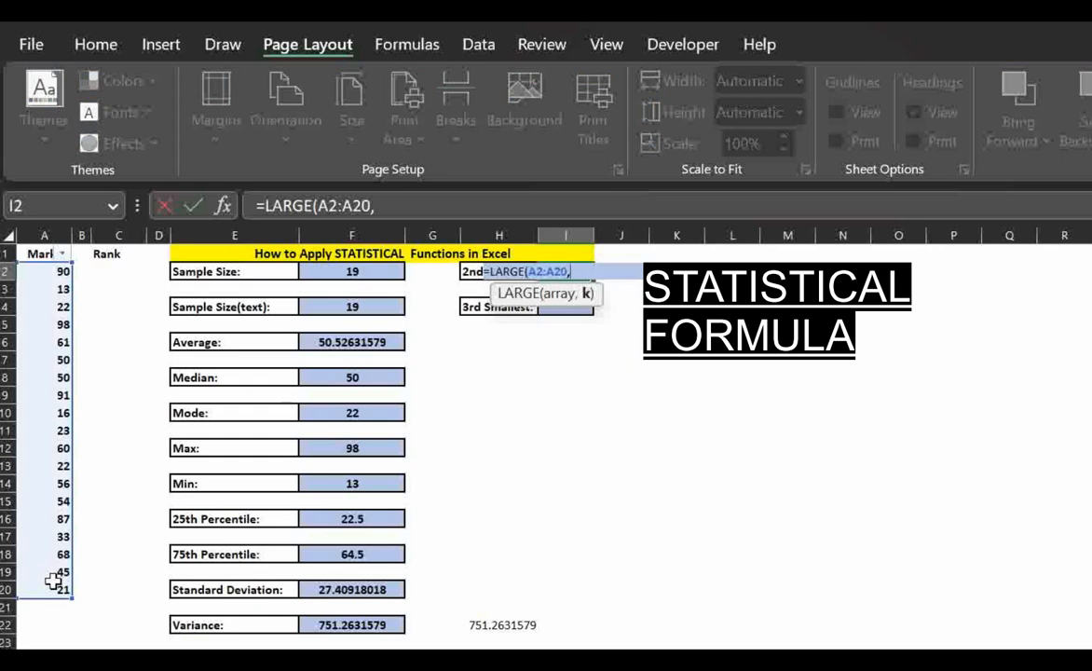
{"action": "type", "text": "2)"}
{"action": "key", "text": "Return"}
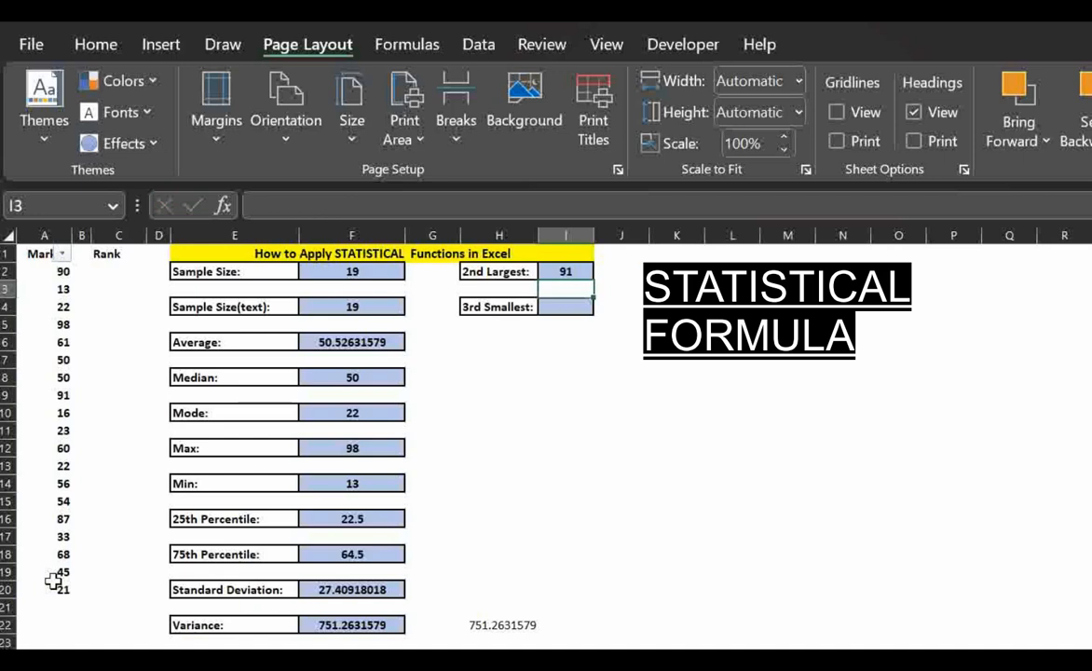
Step: Find the third smallest mark in I4 with the SMALL function over A2:A20 and k set to 3
{"action": "left_click", "coordinate": [555, 309]}
{"action": "type", "text": "="}
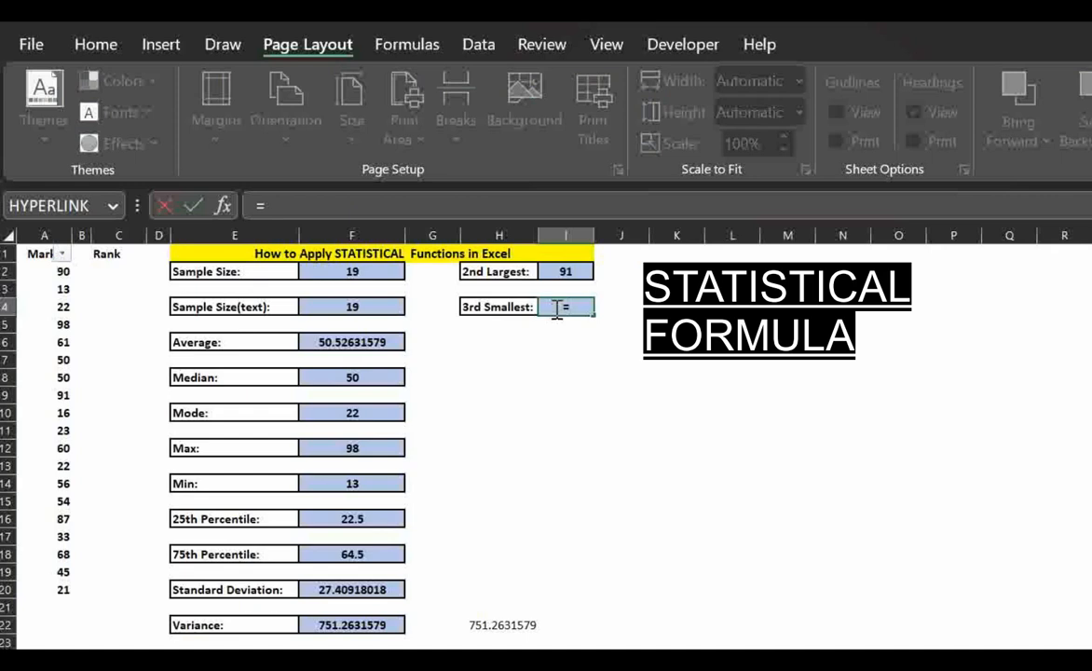
{"action": "type", "text": "SMALL("}
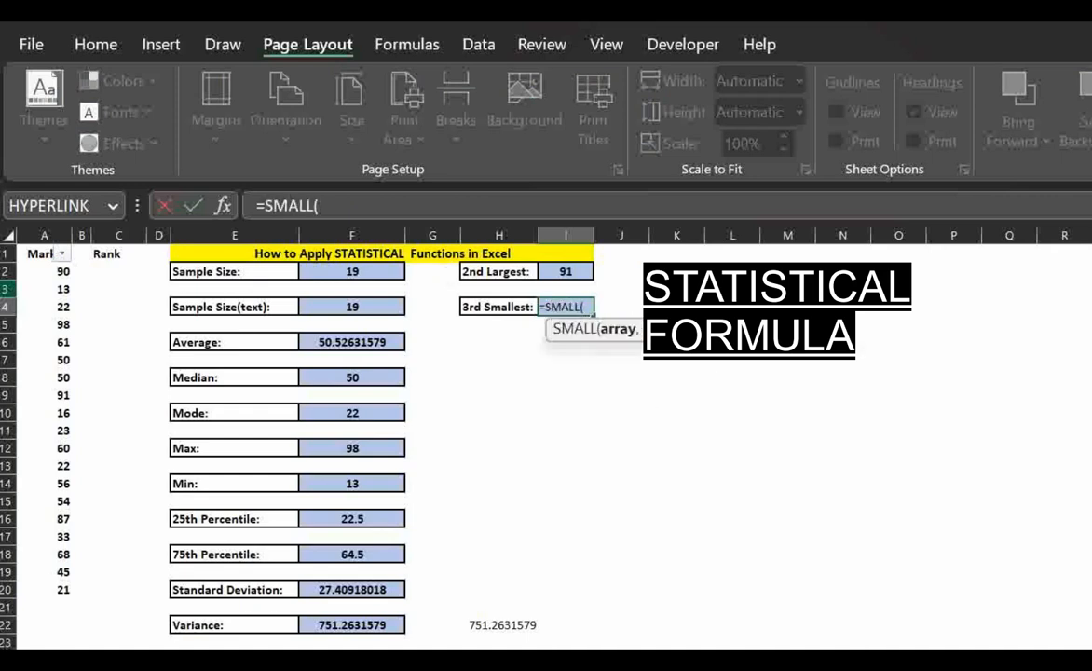
{"action": "left_click_drag", "start_coordinate": [29, 275], "coordinate": [63, 586]}
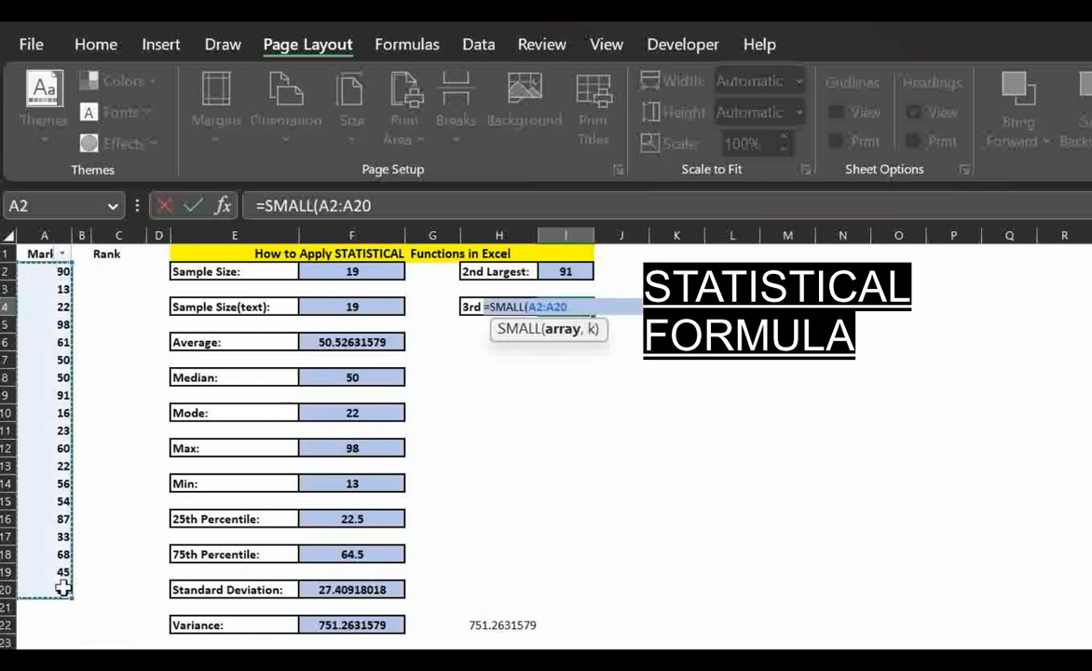
{"action": "type", "text": ",3"}
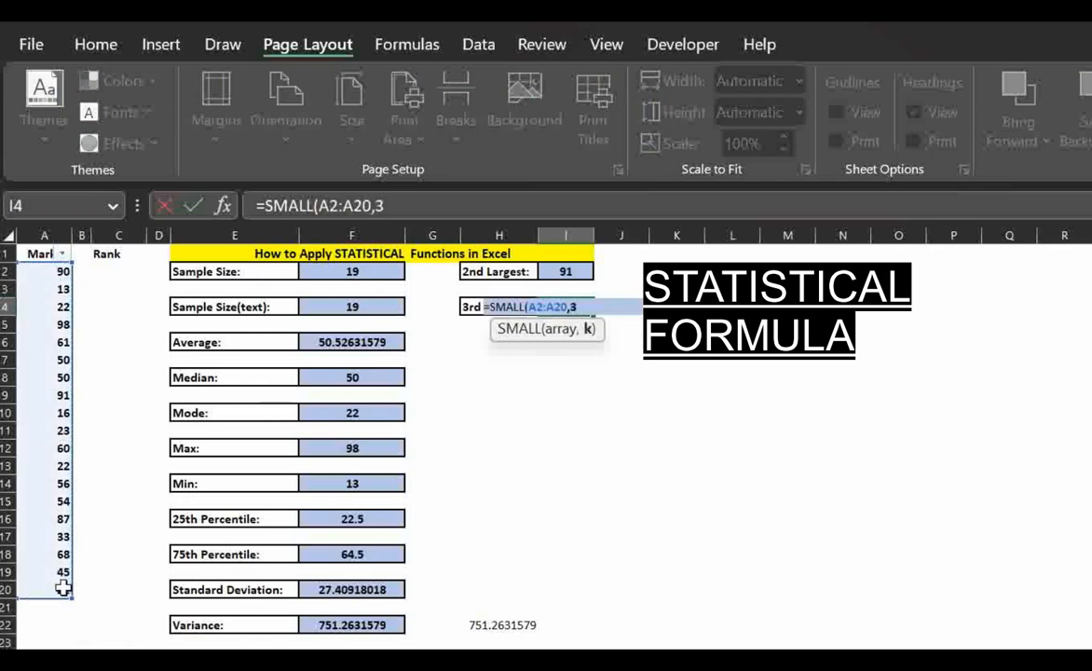
{"action": "type", "text": ")"}
{"action": "key", "text": "Return"}
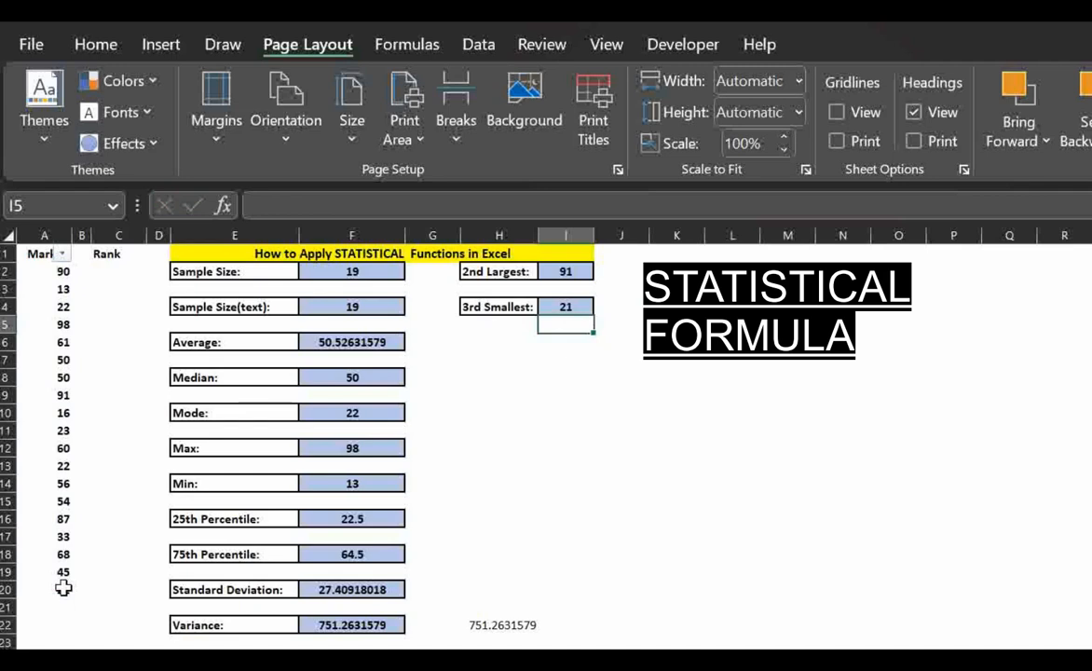
Step: Write a RANK formula in C2 that ranks the mark in A2 against A2:A20 with order 0 for descending
{"action": "left_click", "coordinate": [96, 276]}
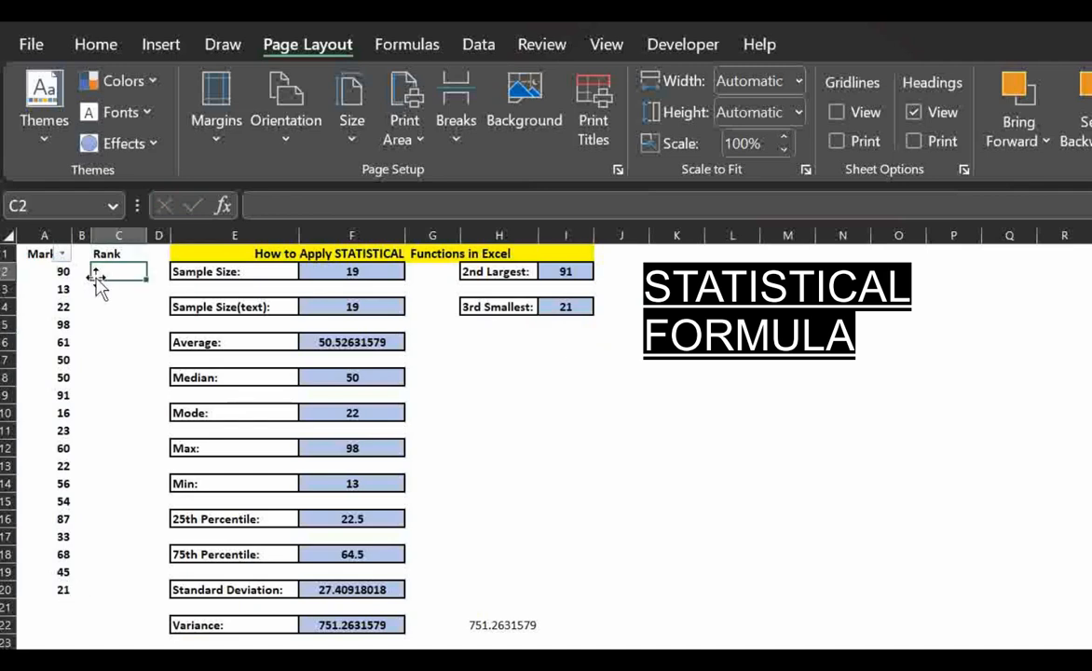
{"action": "type", "text": "=RANK"}
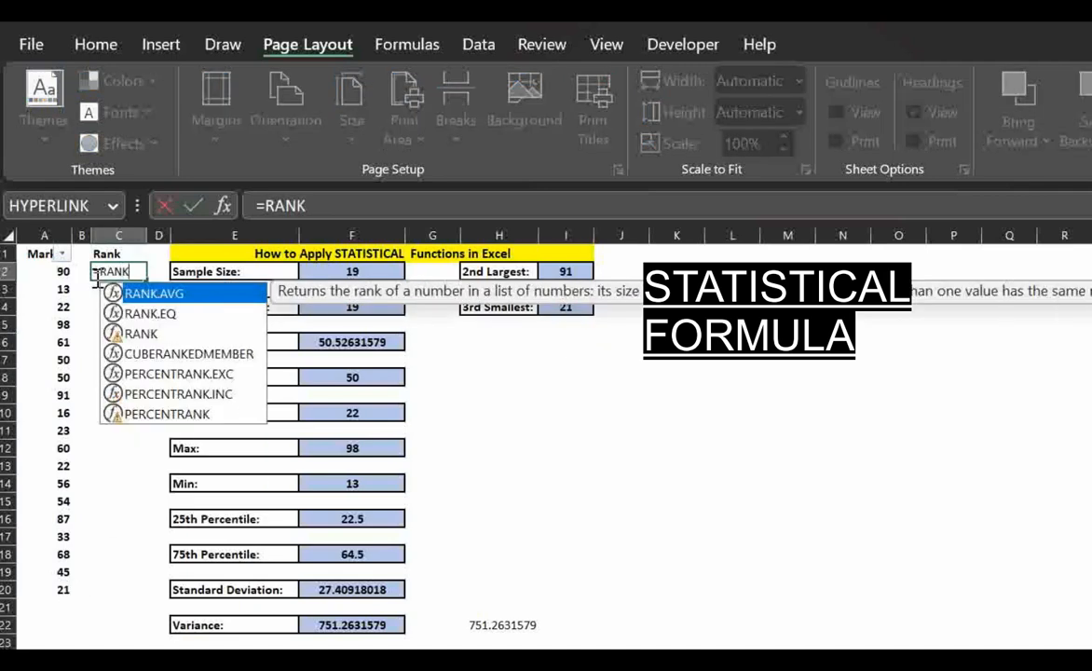
{"action": "key", "text": "Down"}
{"action": "key", "text": "Down"}
{"action": "key", "text": "Down"}
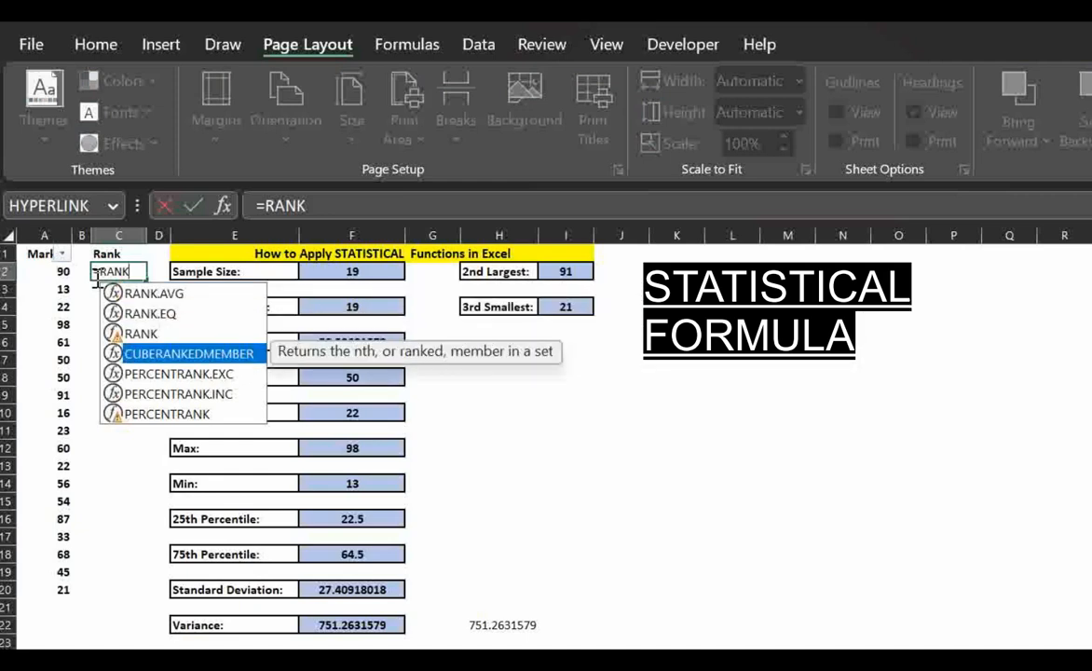
{"action": "type", "text": "("}
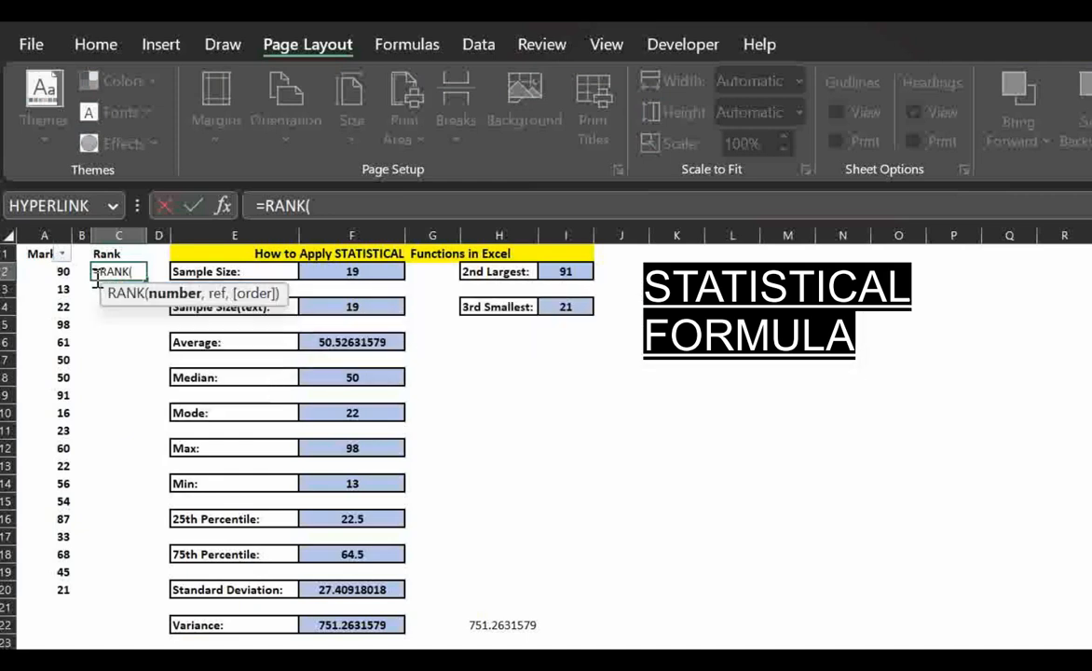
{"action": "left_click", "coordinate": [43, 271]}
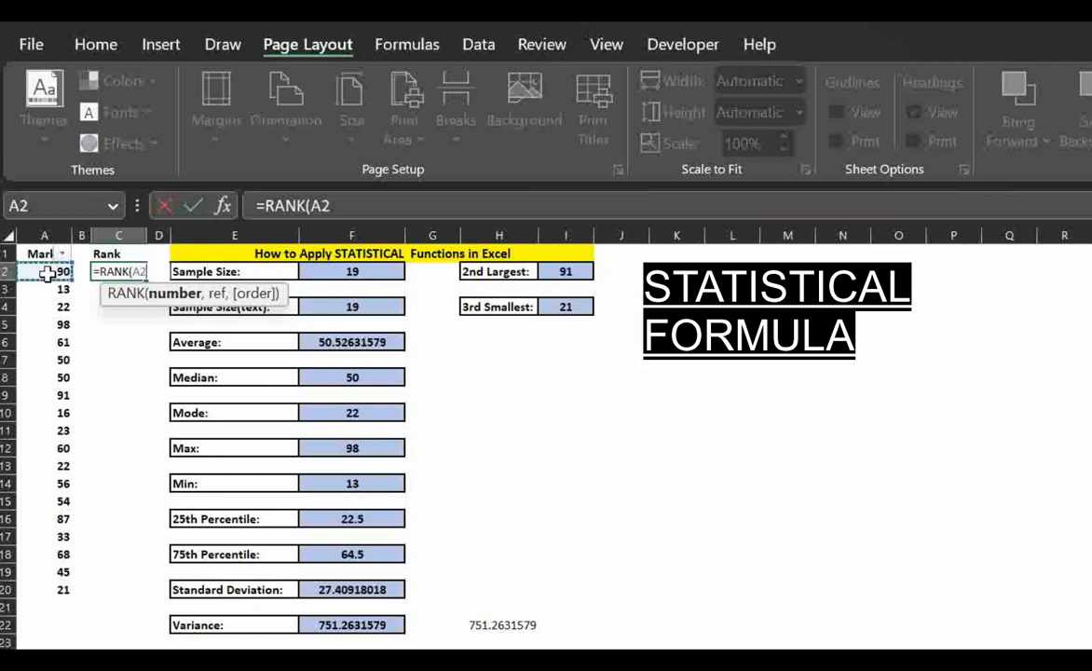
{"action": "type", "text": ","}
{"action": "left_click_drag", "start_coordinate": [46, 272], "coordinate": [45, 581]}
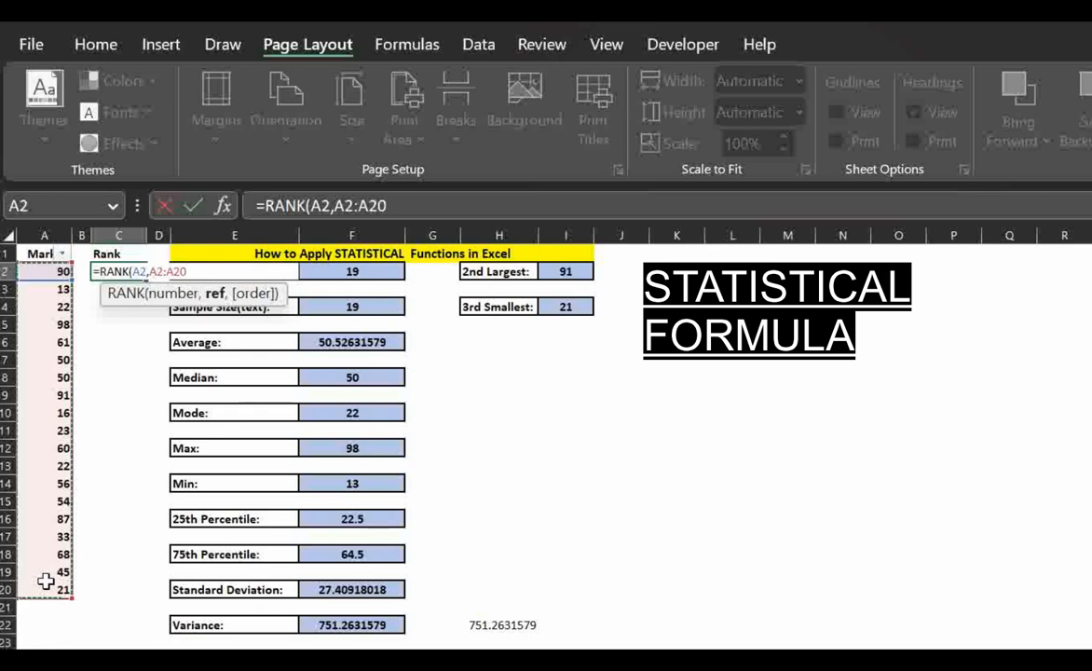
{"action": "type", "text": ","}
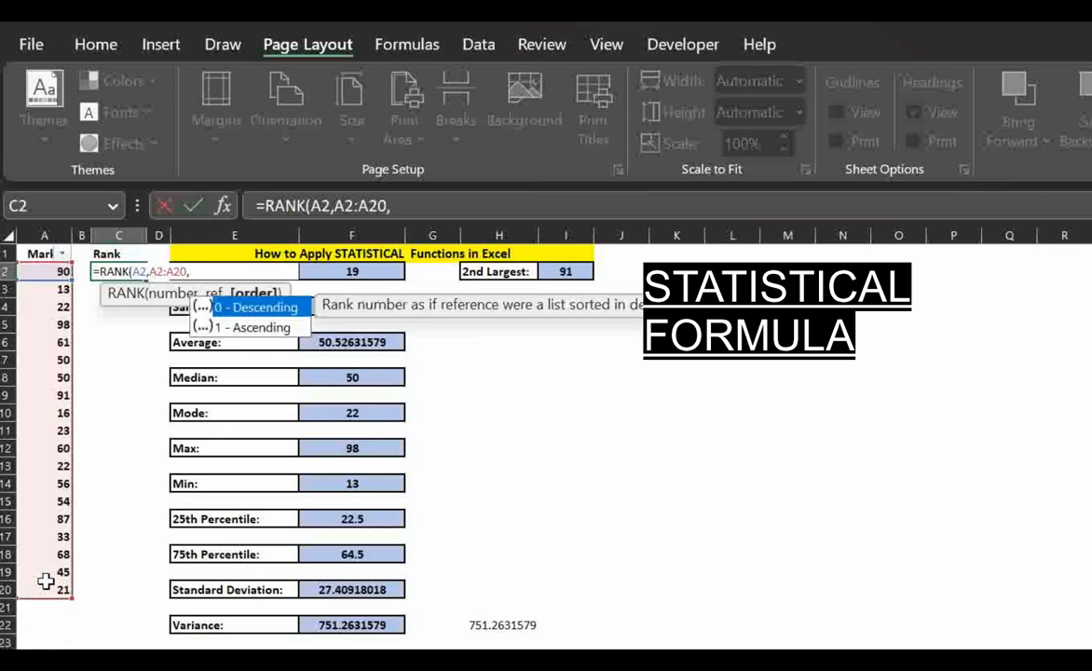
{"action": "type", "text": "0)"}
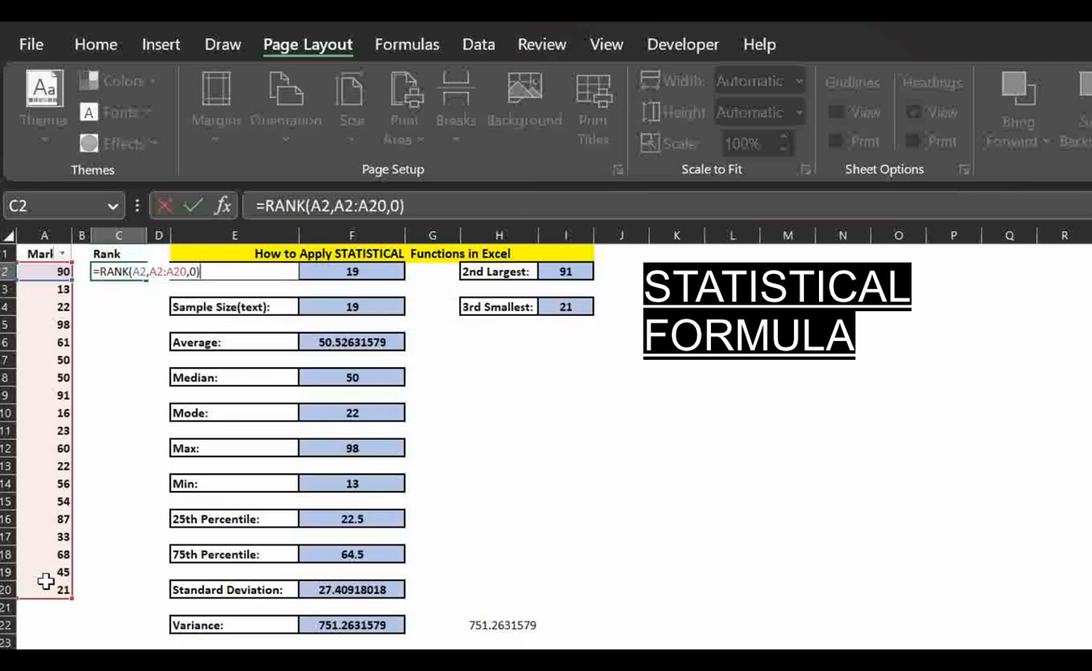
Step: Select the A2:A20 reference inside the RANK formula in C2 for editing
{"action": "left_click", "coordinate": [152, 270]}
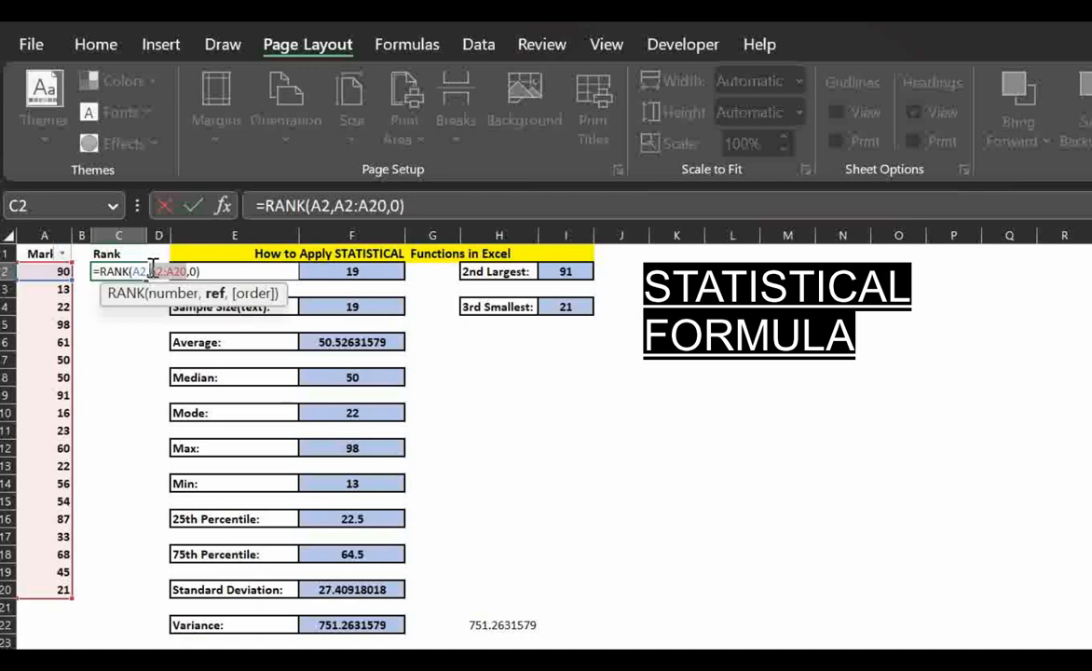